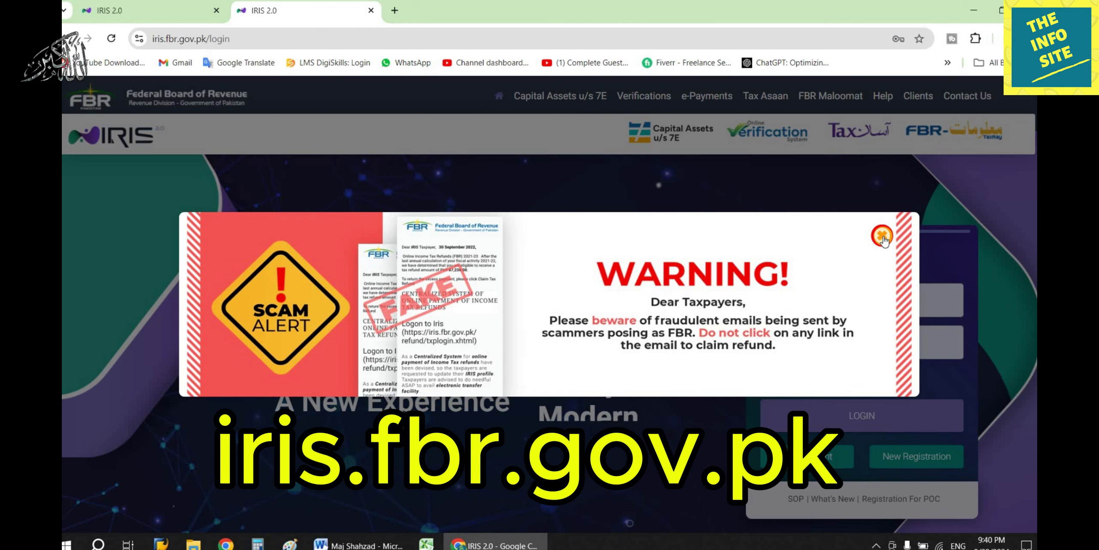
# Dismiss the scam-alert fraud warning on the IRIS login page.
pyautogui.click(866, 406)
# Log in and start a 2024 salary return for tax period 01-Jul-2023 – 30-Jun-2024.
pyautogui.click(866, 407)
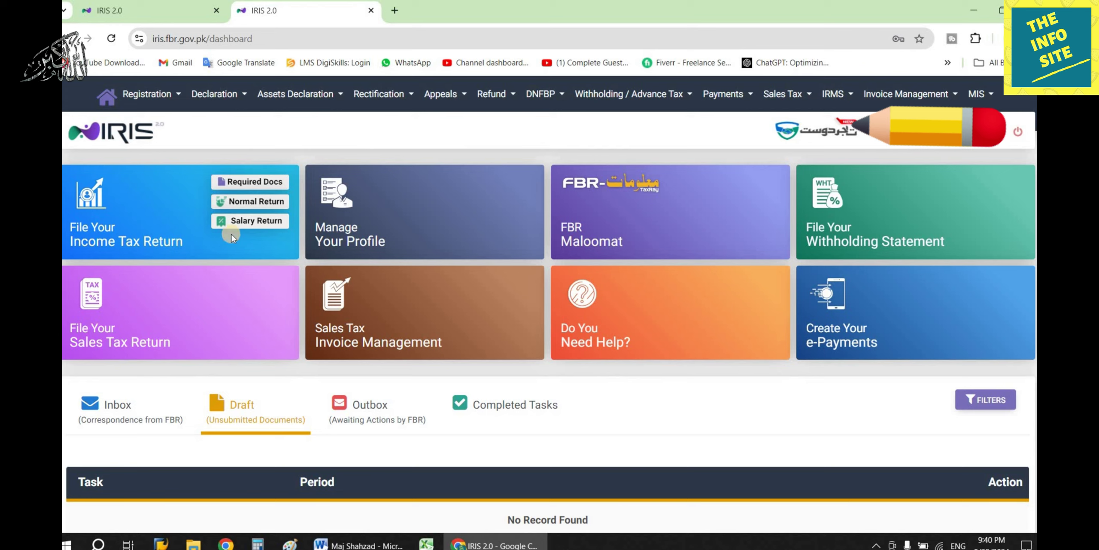
pyautogui.click(250, 221)
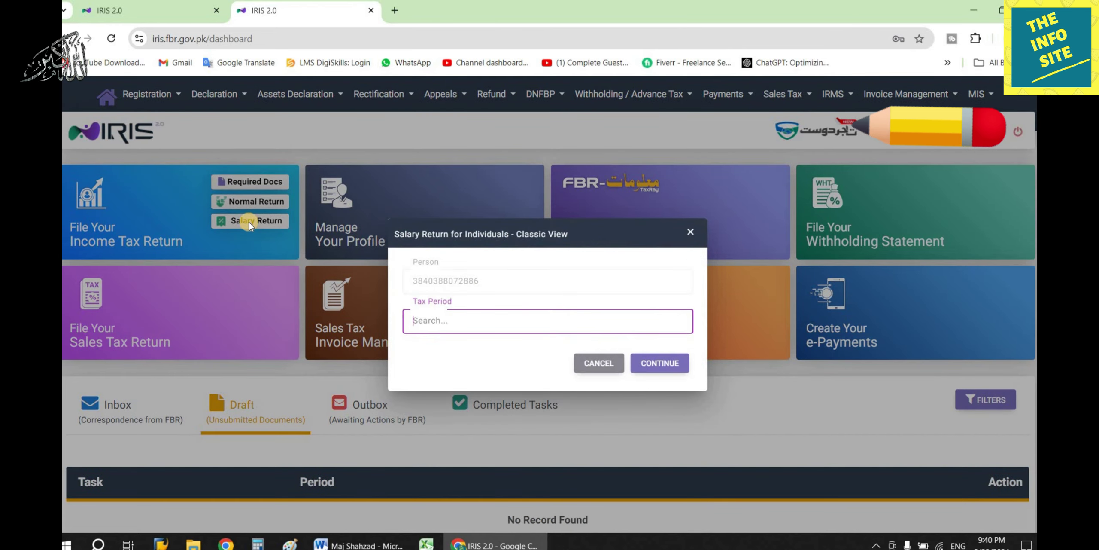
pyautogui.write('2024')
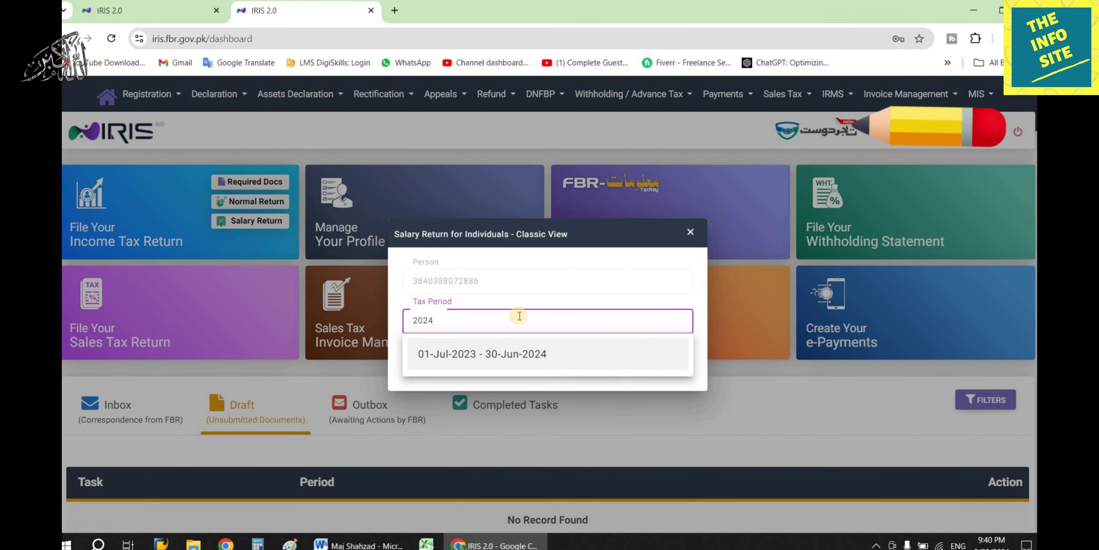
pyautogui.click(533, 356)
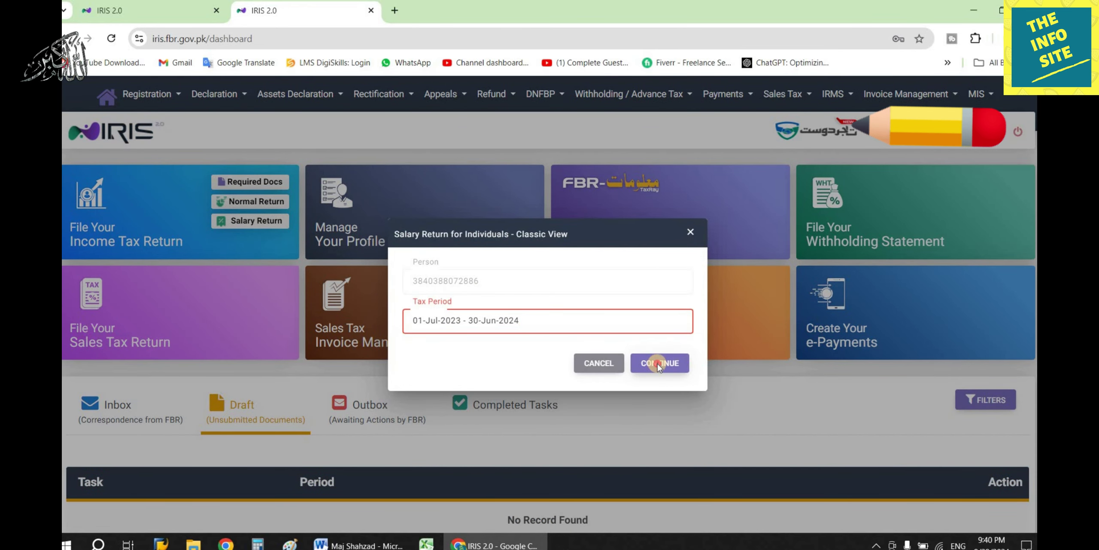
pyautogui.click(658, 363)
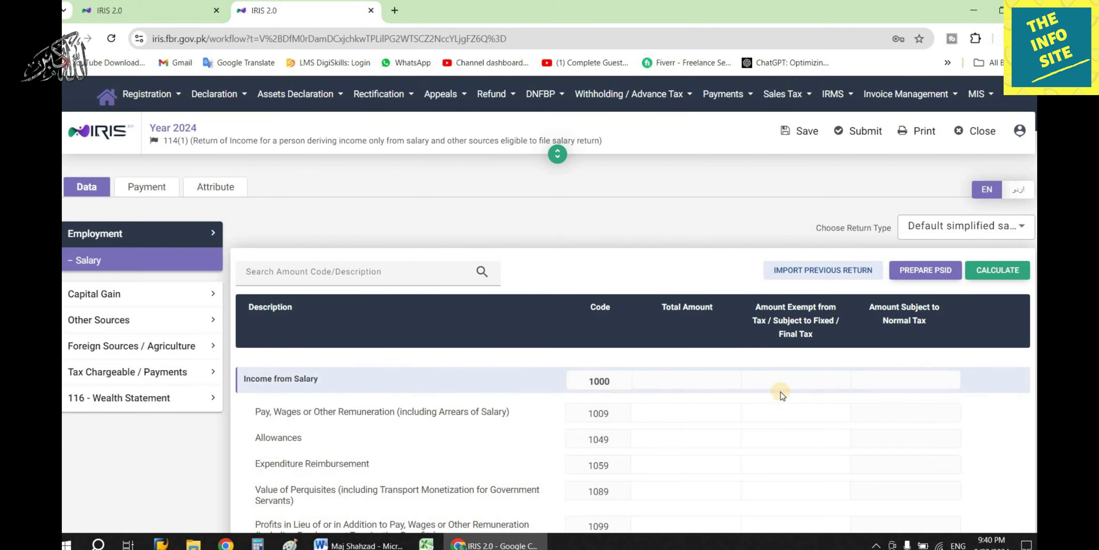
# Paste 1,805,586 from the Word notes as total pay under code 1009.
pyautogui.scroll(-2, 781, 392)
pyautogui.scroll(-1, 781, 391)
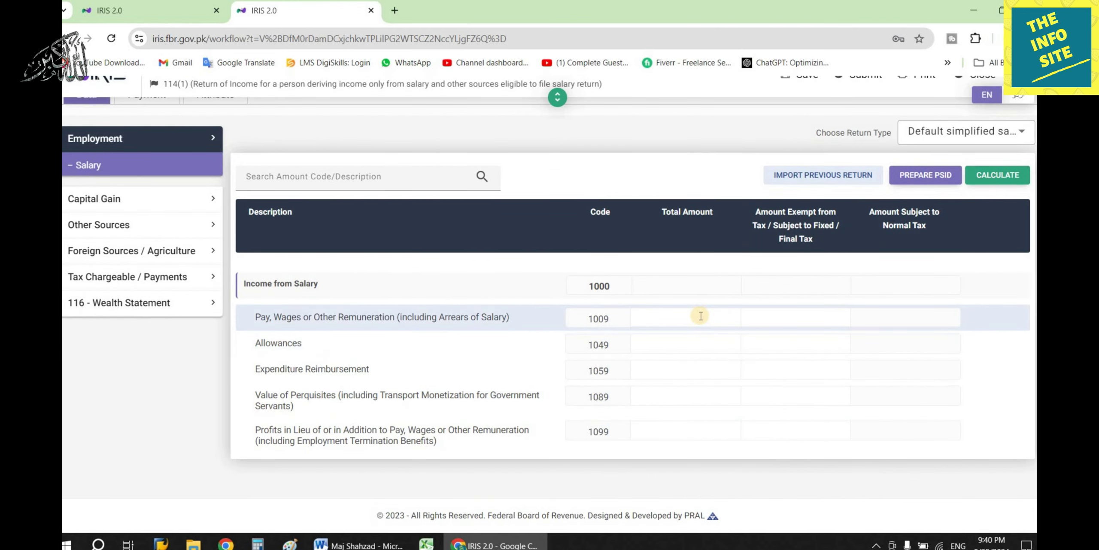
pyautogui.click(359, 544)
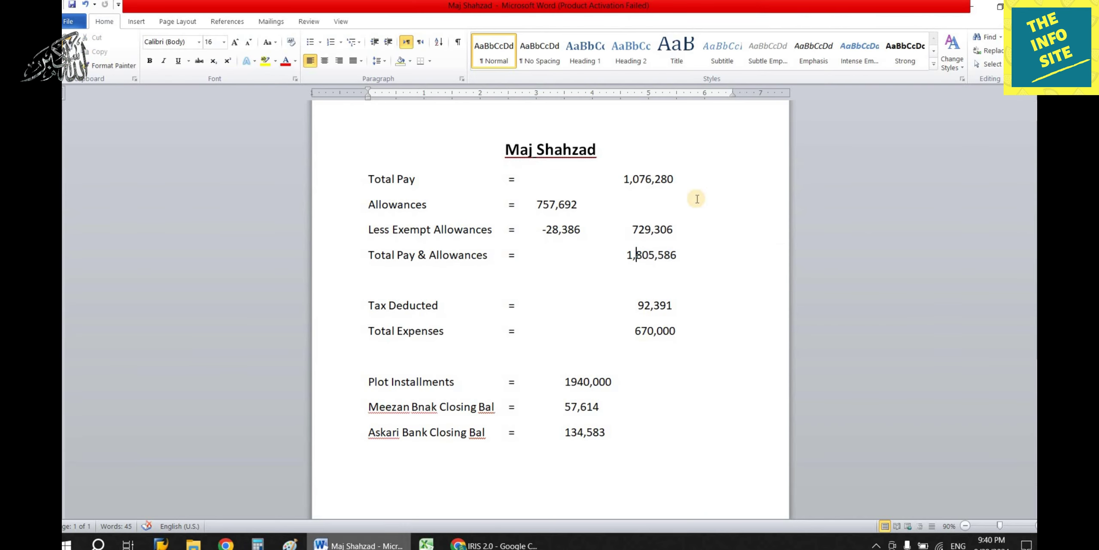
pyautogui.click(491, 544)
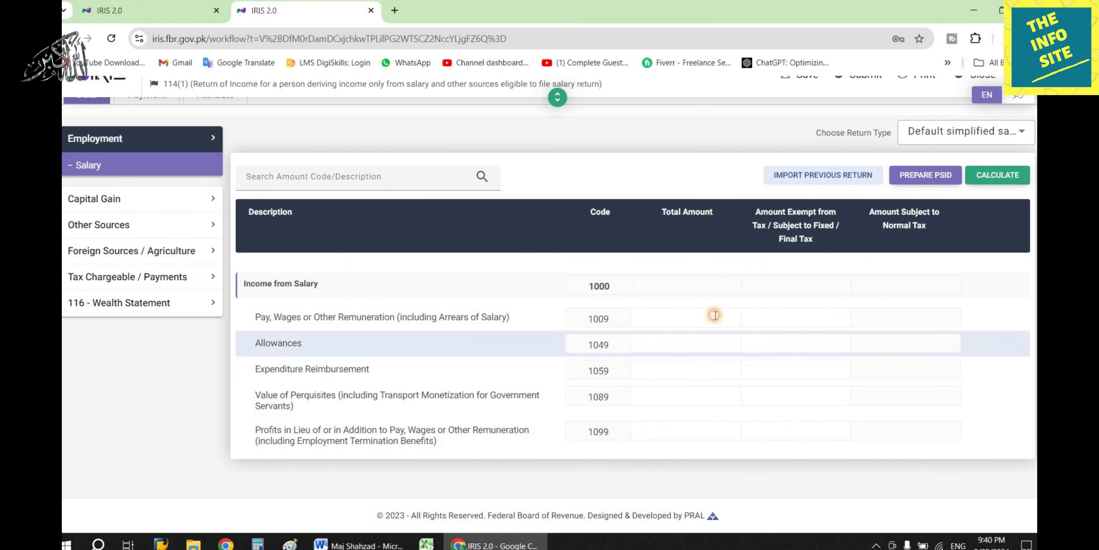
pyautogui.click(709, 316)
pyautogui.write('1,805,586')
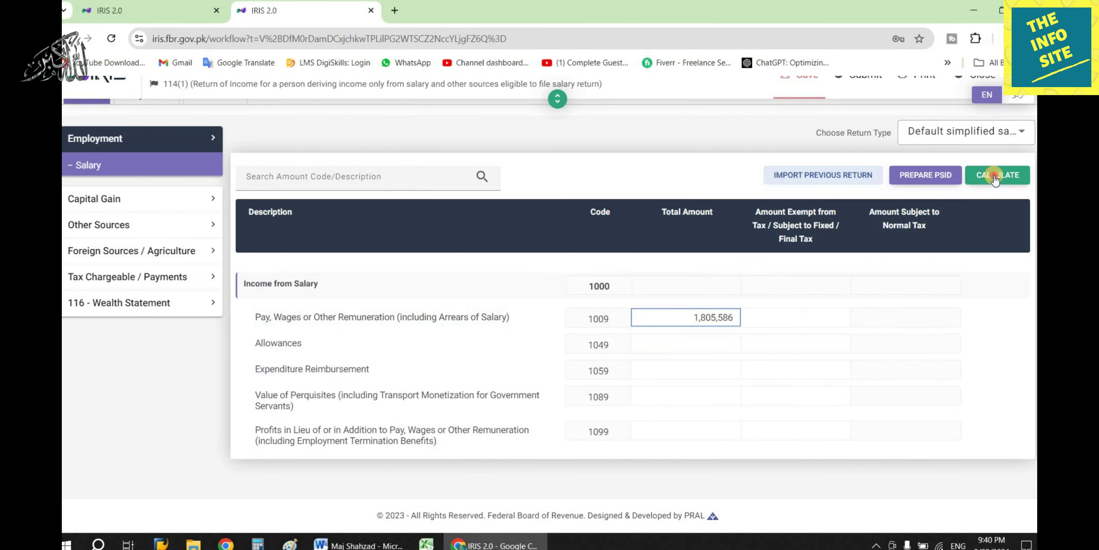
# Calculate the return and view Computations showing admitted income tax of 90,698.
pyautogui.click(992, 177)
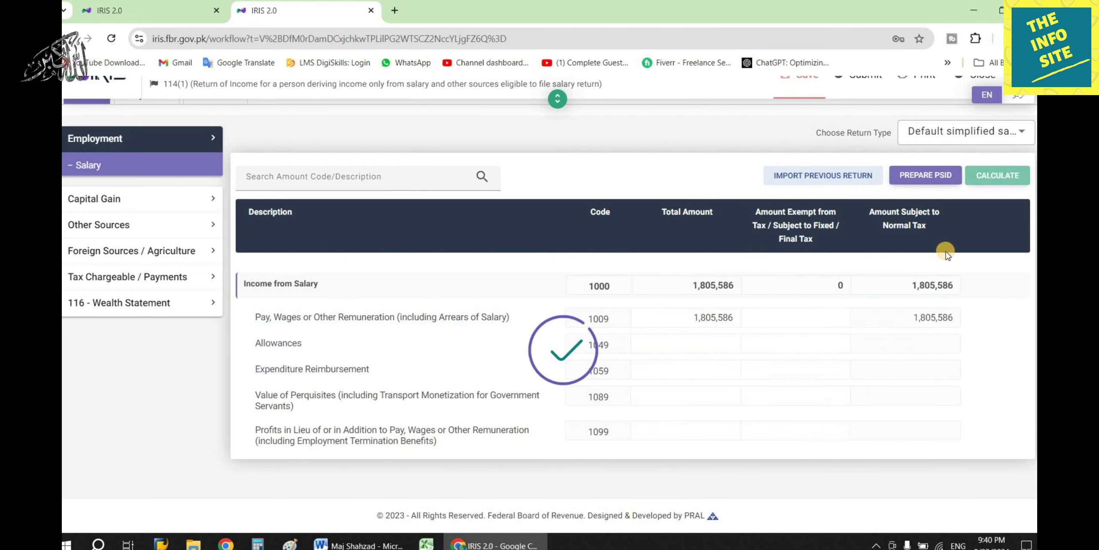
pyautogui.click(146, 277)
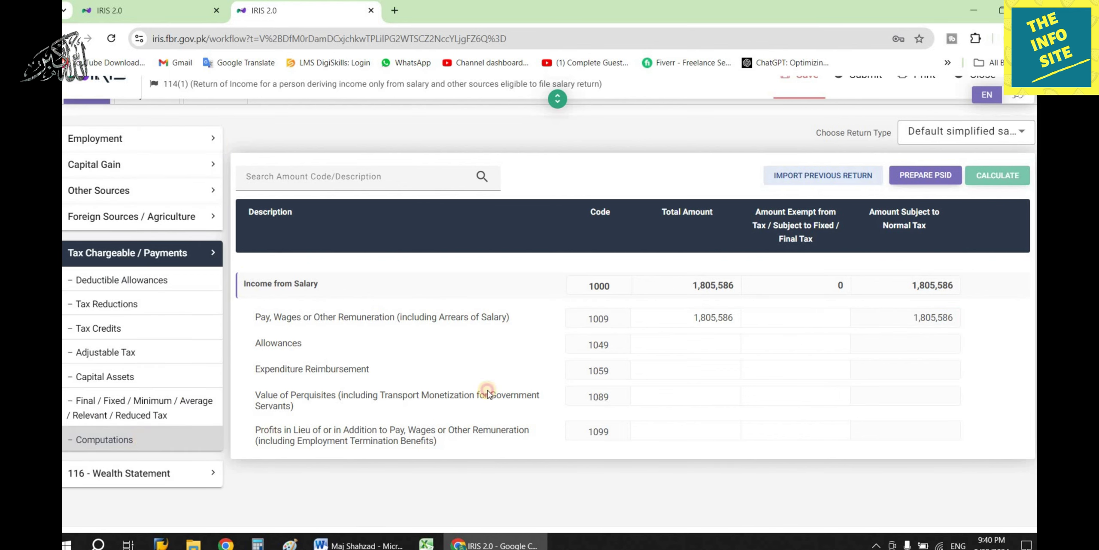
pyautogui.scroll(-10, 601, 344)
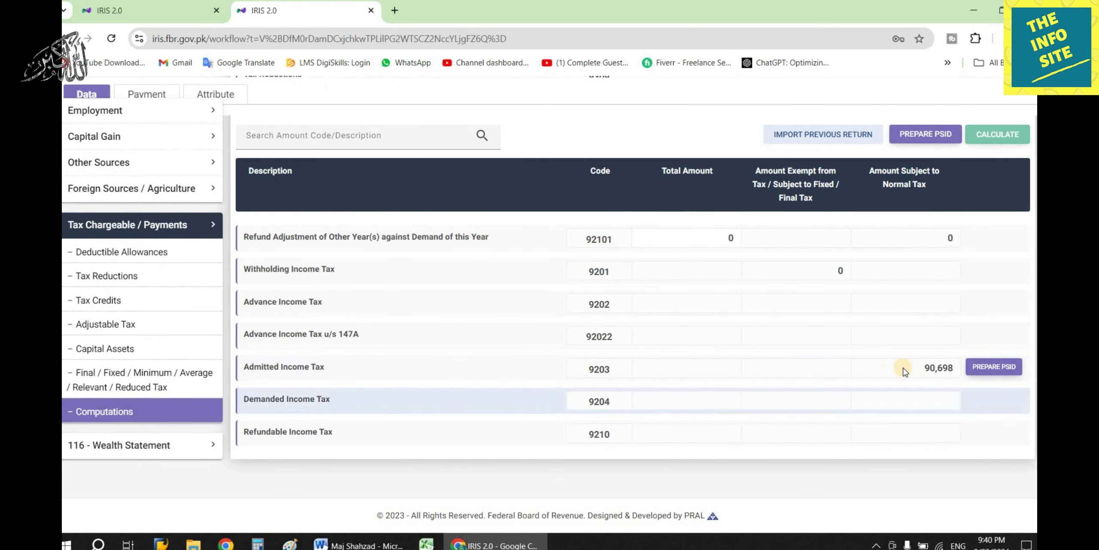
# Enter 92,391 as tax deducted on salary u/s 149 and recalculate, giving a 1,693 refund.
pyautogui.click(118, 325)
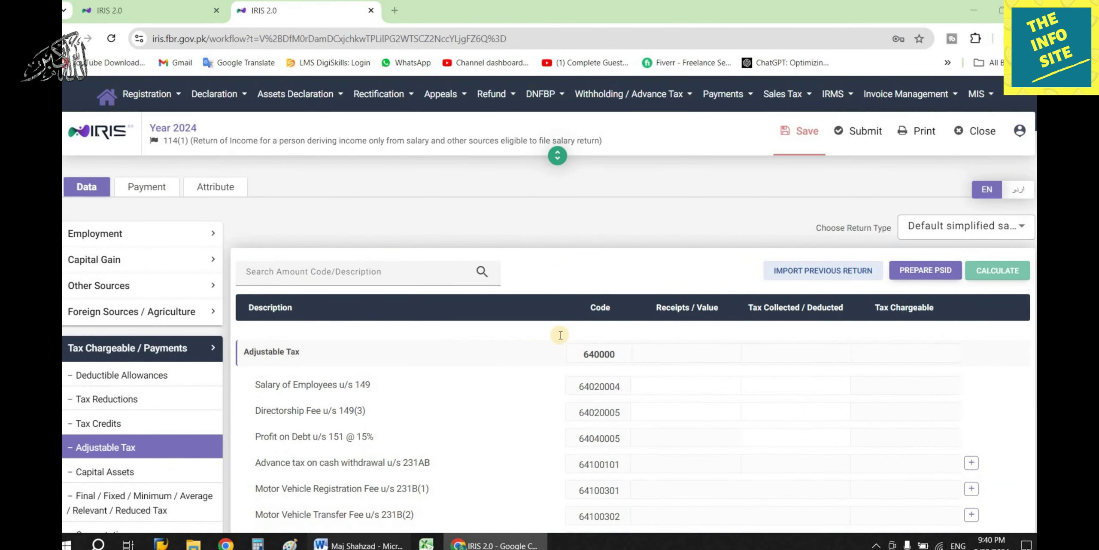
pyautogui.click(365, 545)
pyautogui.hotkey('alt', 'Tab')
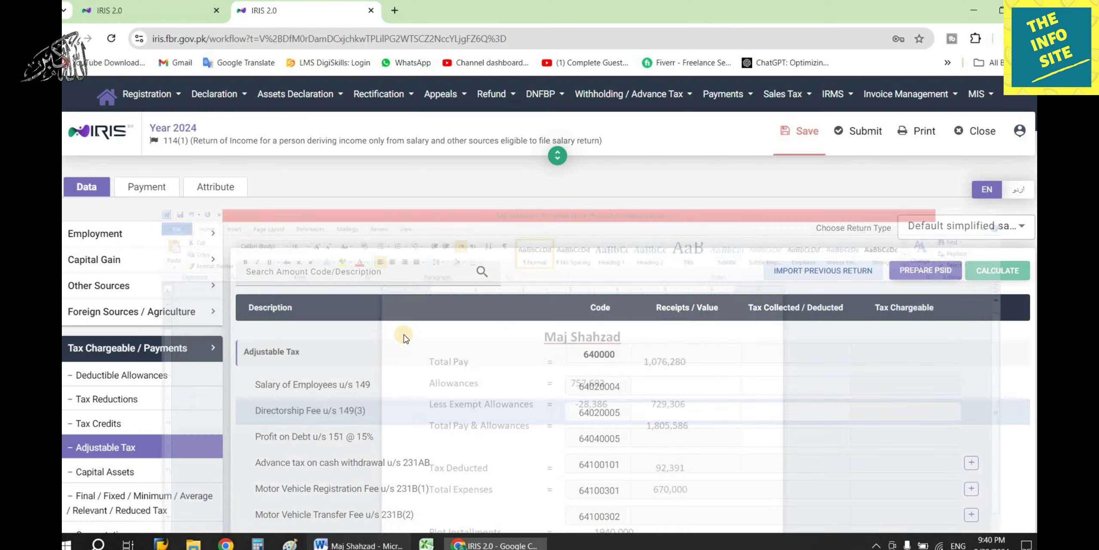
pyautogui.click(108, 451)
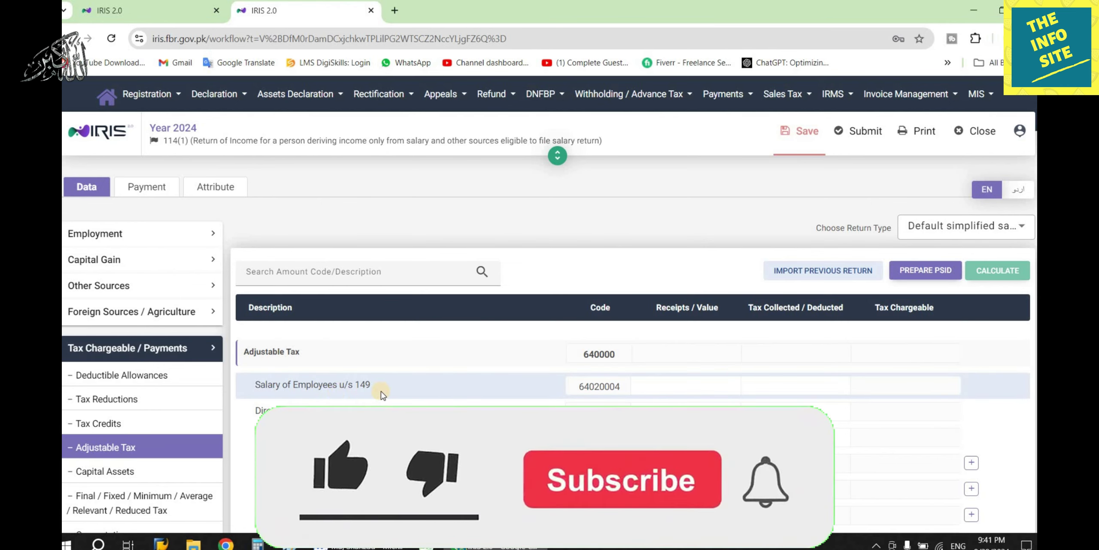
pyautogui.click(775, 386)
pyautogui.write('92391')
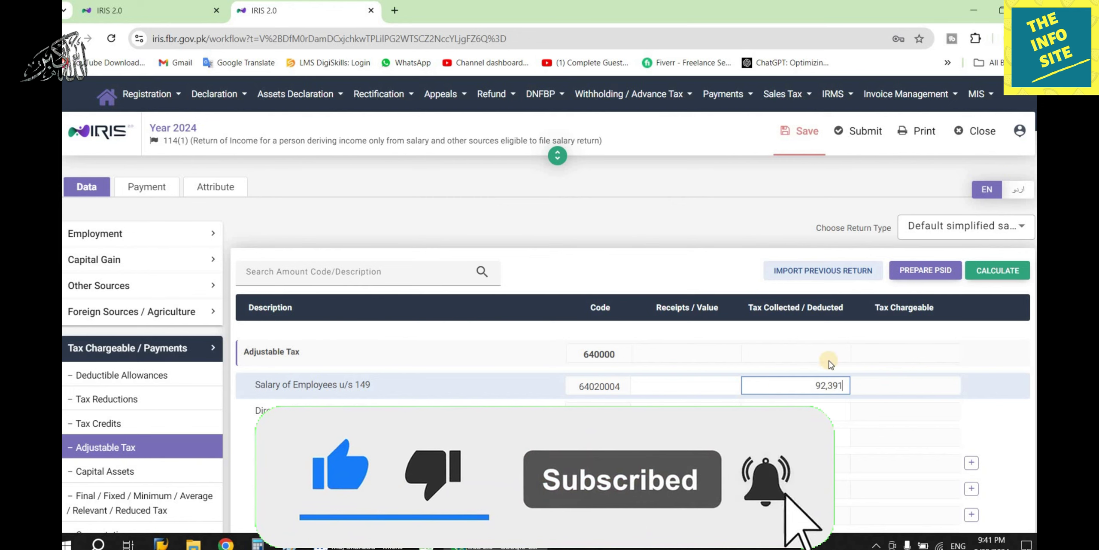
pyautogui.click(997, 271)
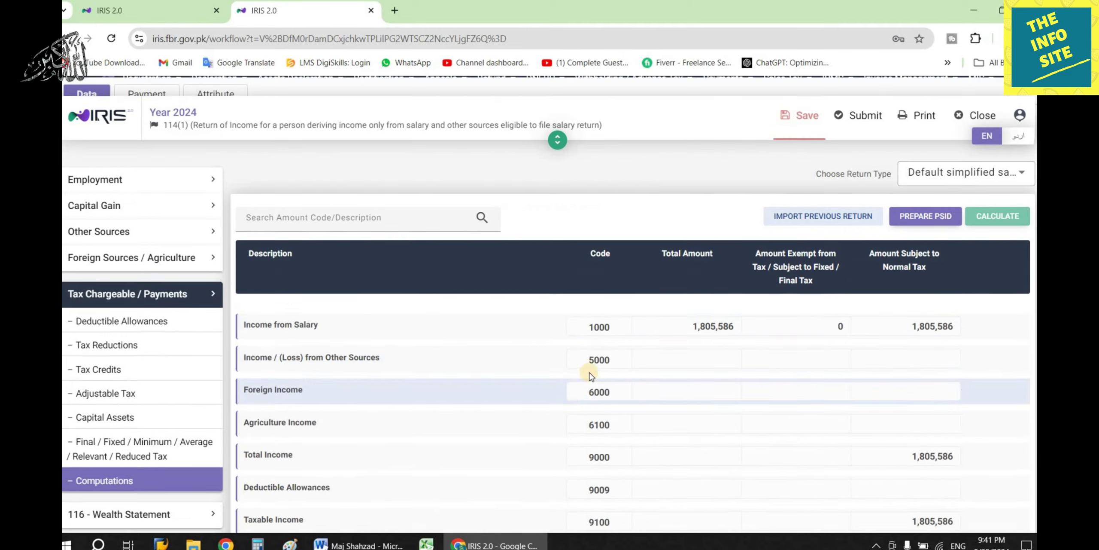
pyautogui.scroll(-15, 591, 377)
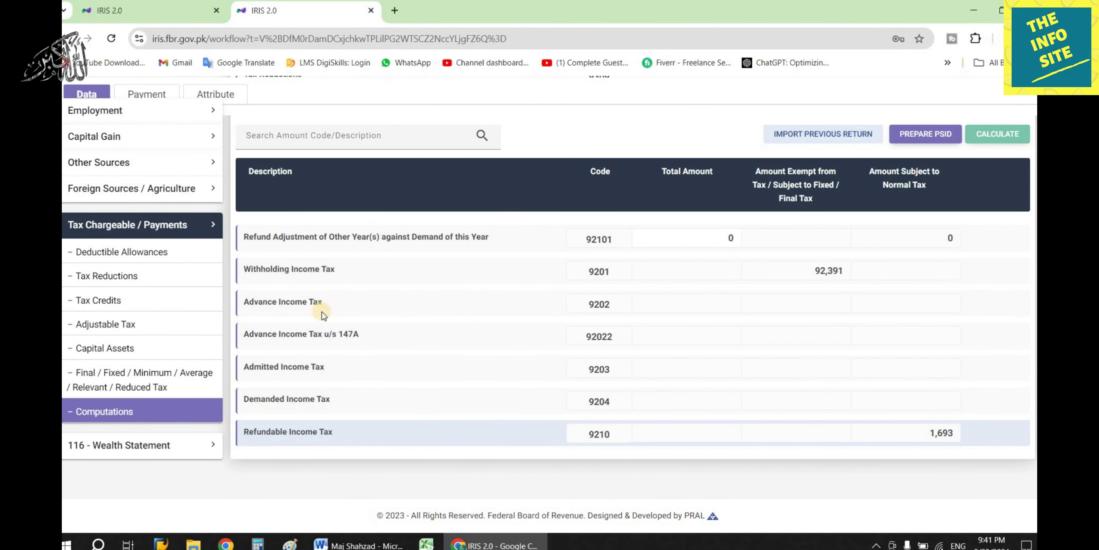
pyautogui.click(202, 225)
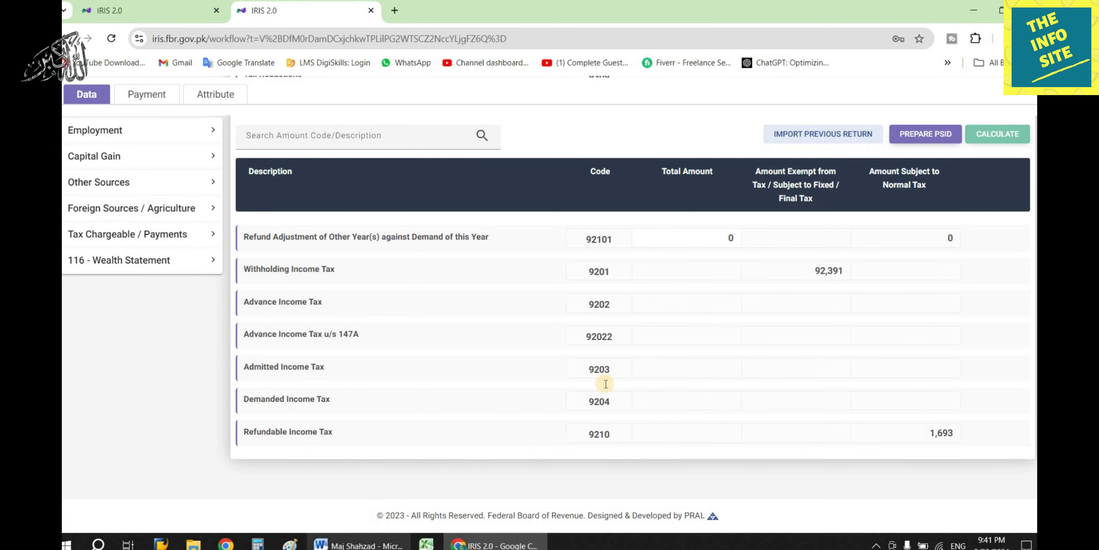
# Paste 1,805,586 declared income into Wealth Statement code 7031 and recalculate, leaving -1,805,586 unreconciled.
pyautogui.hotkey('alt', 'Tab')
pyautogui.scroll(-2, 631, 386)
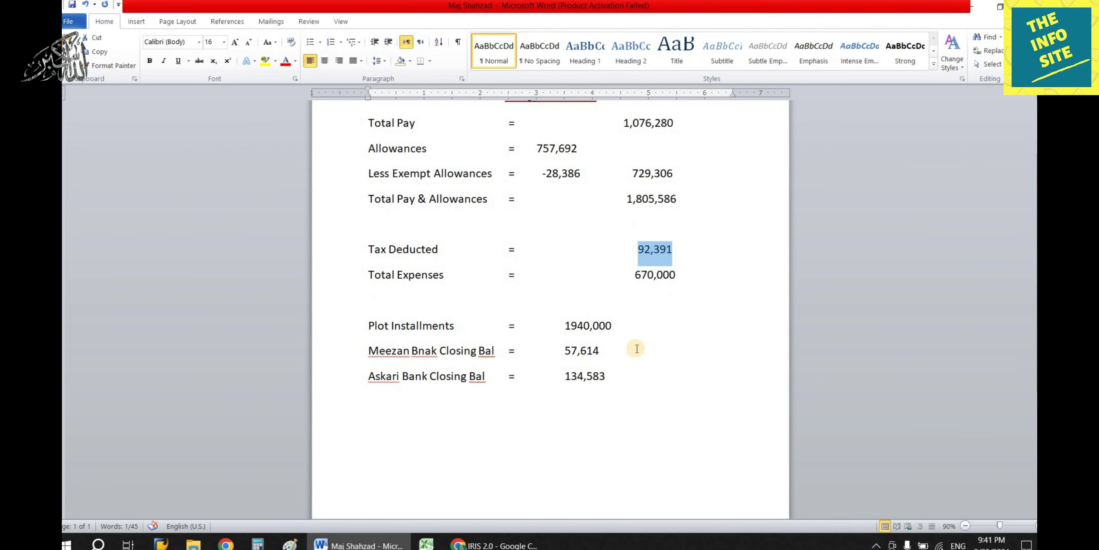
pyautogui.hotkey('alt', 'Tab')
pyautogui.click(206, 263)
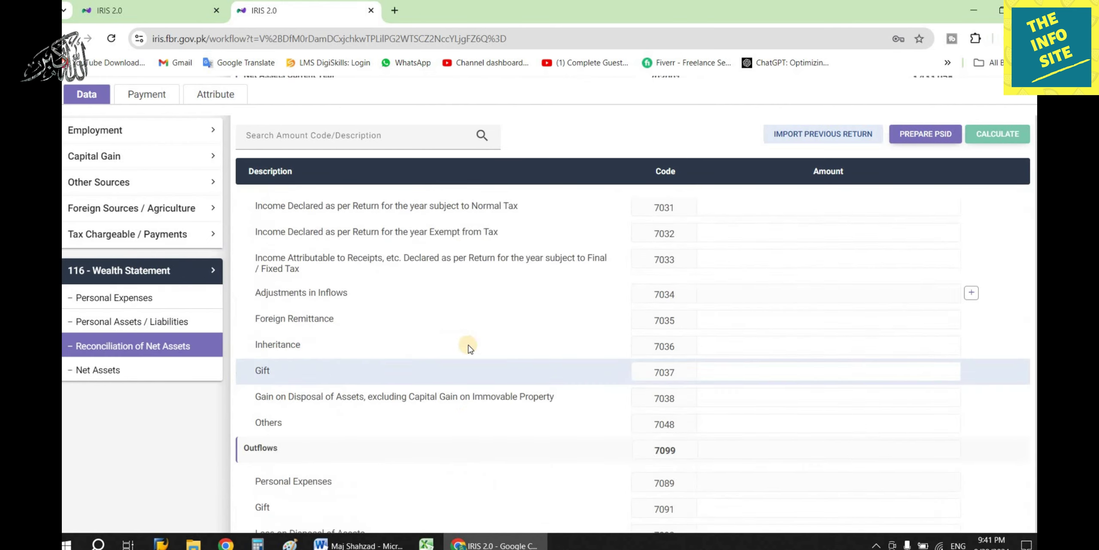
pyautogui.scroll(-5, 430, 408)
pyautogui.scroll(5, 476, 408)
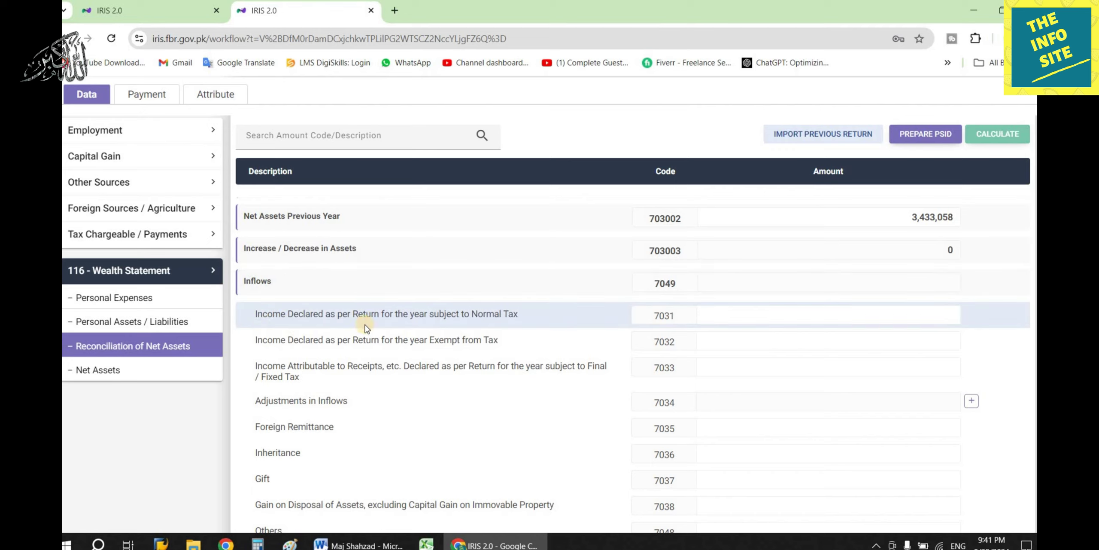
pyautogui.click(778, 316)
pyautogui.write('1,805,586')
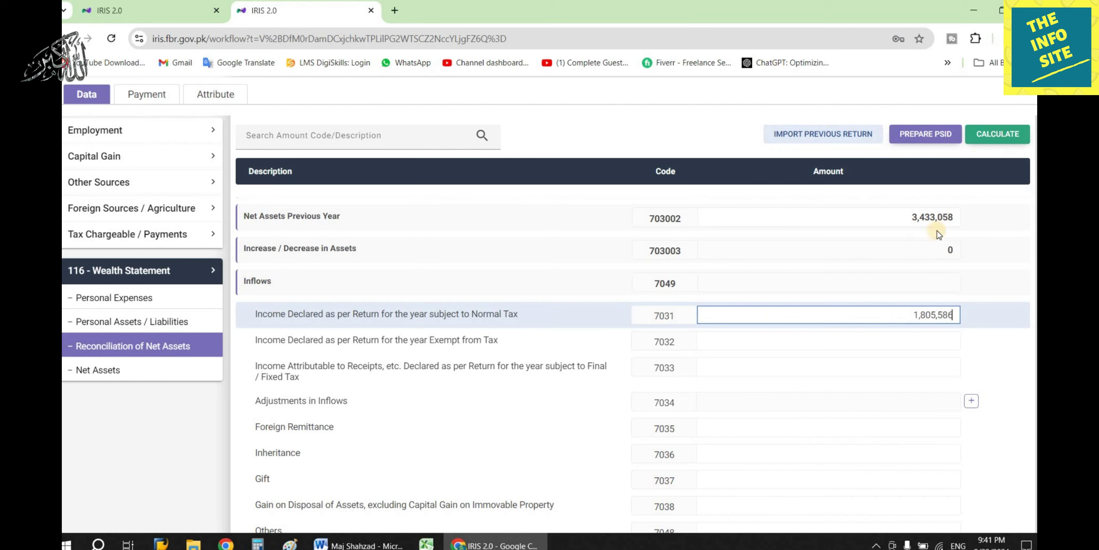
pyautogui.click(989, 143)
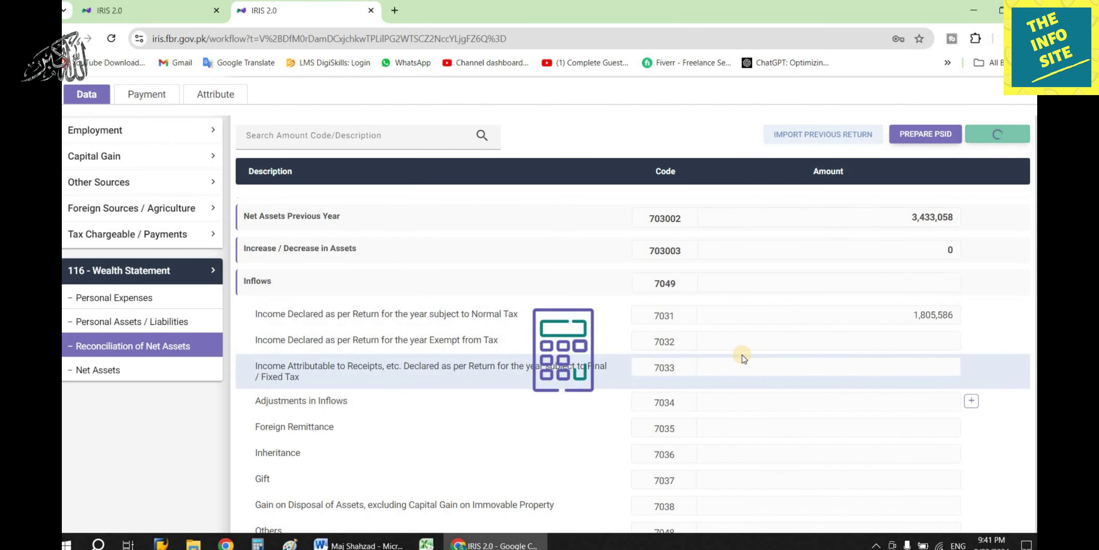
pyautogui.scroll(-6, 795, 316)
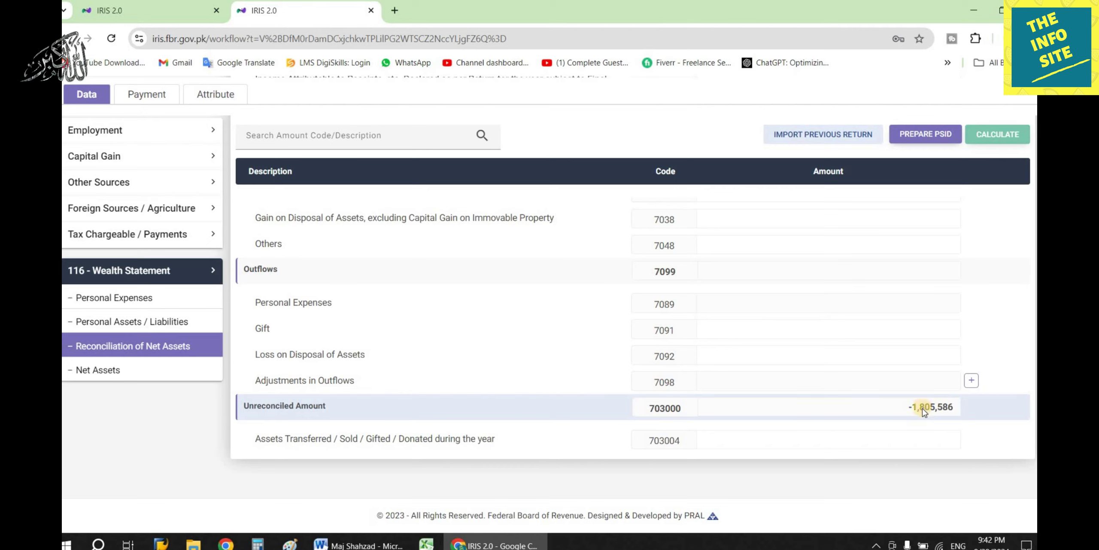
# Enter 670,000 as other personal and household expenses under code 7087.
pyautogui.click(364, 544)
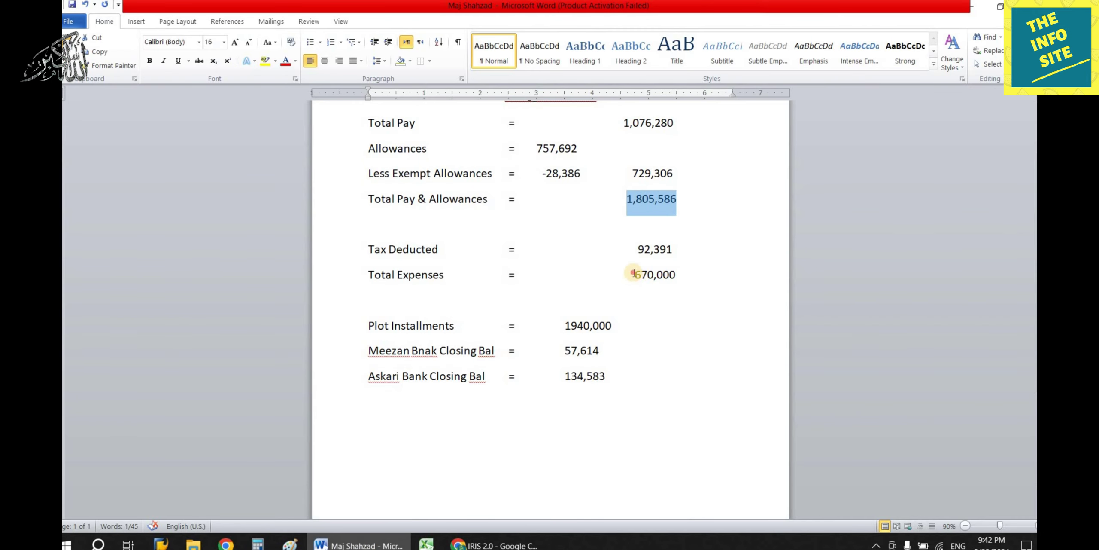
pyautogui.moveTo(634, 273); pyautogui.dragTo(686, 274)
pyautogui.press('Down')
pyautogui.click(494, 544)
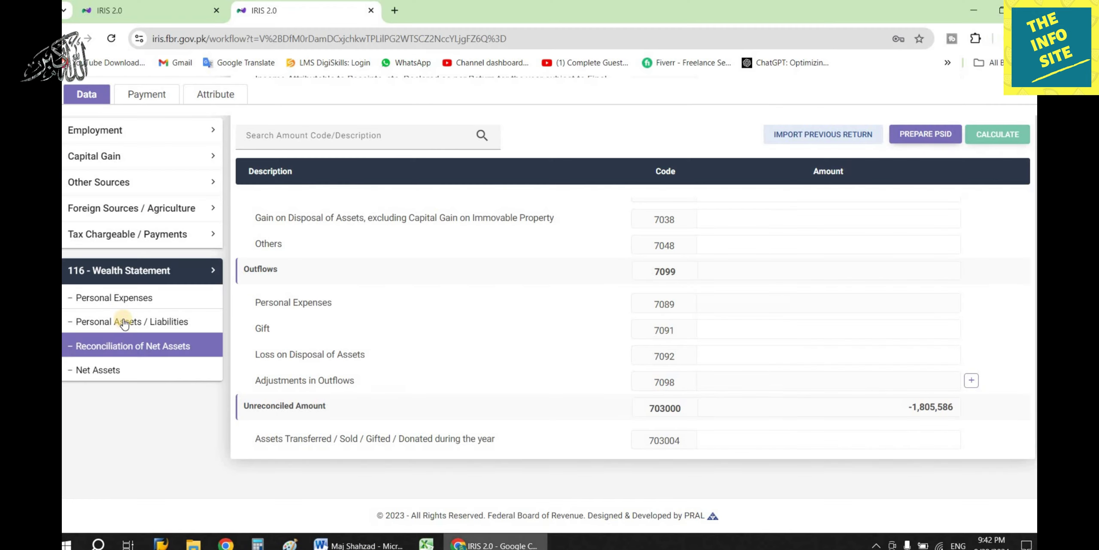
pyautogui.click(116, 297)
pyautogui.scroll(4, 700, 369)
pyautogui.scroll(-4, 515, 386)
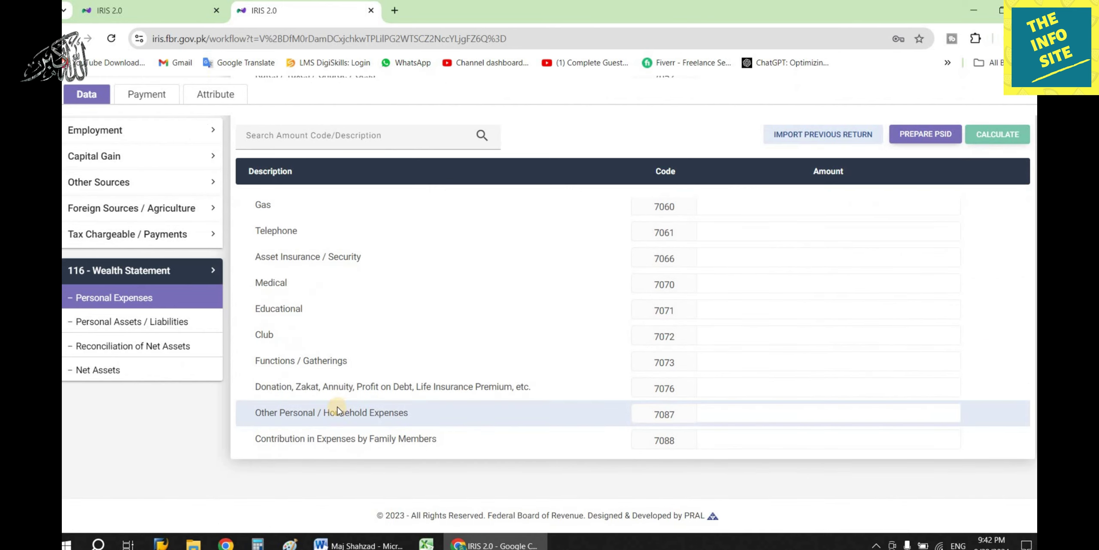
pyautogui.click(824, 416)
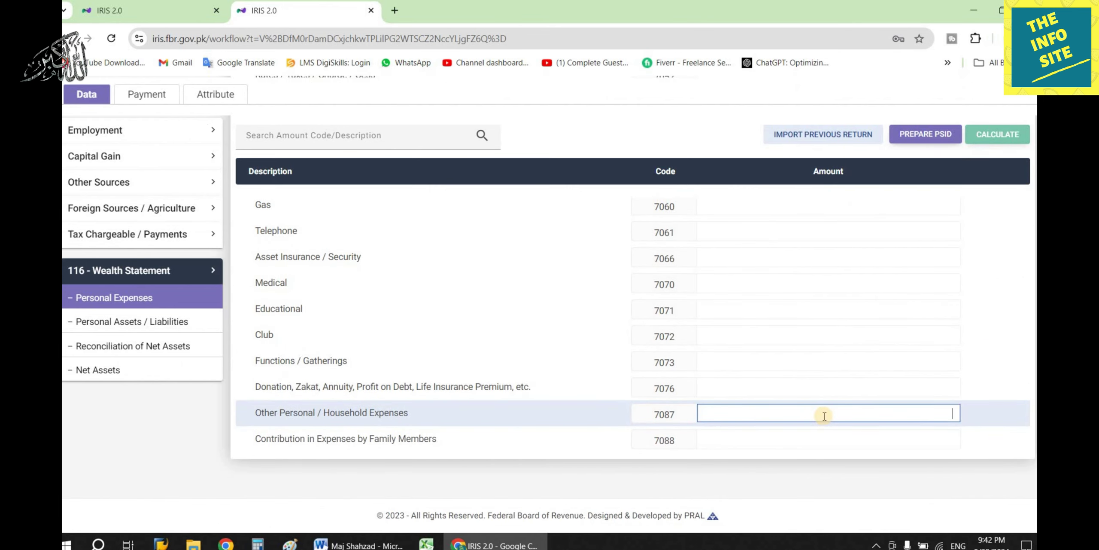
pyautogui.write('670,000')
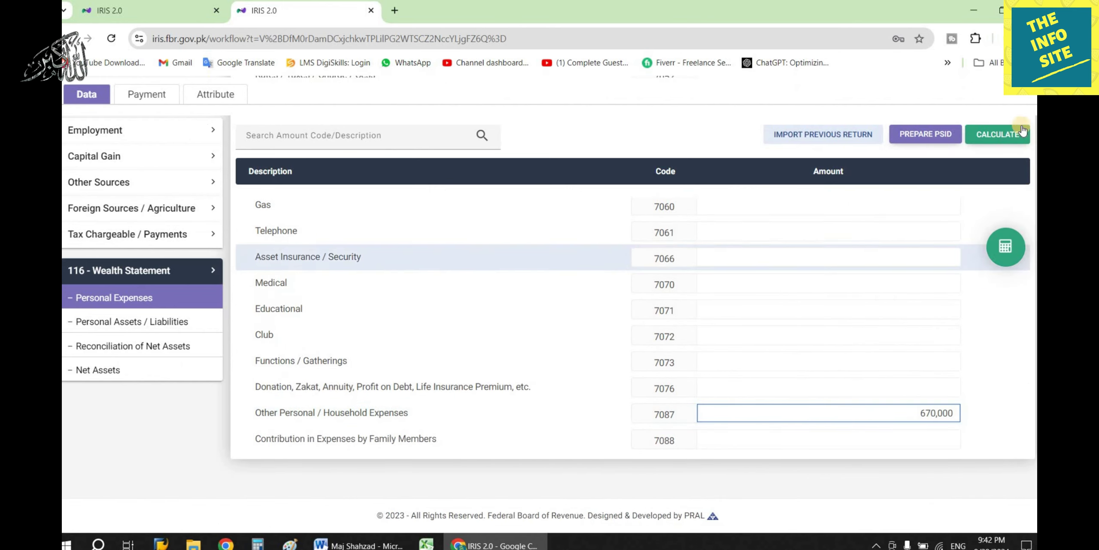
# Recalculate and confirm the unreconciled amount is now -1,135,586.
pyautogui.click(997, 134)
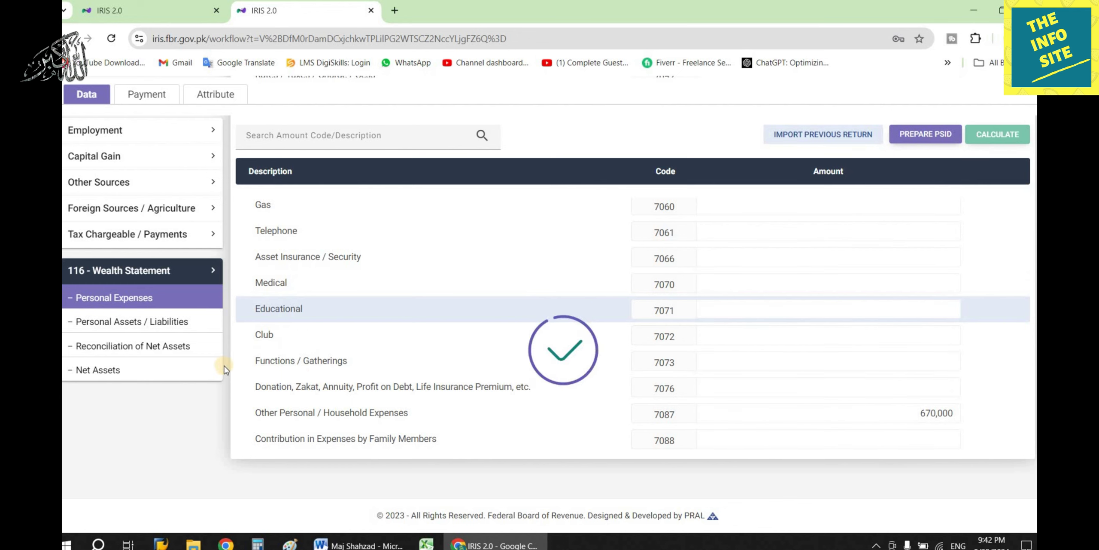
pyautogui.click(176, 346)
pyautogui.scroll(-10, 828, 373)
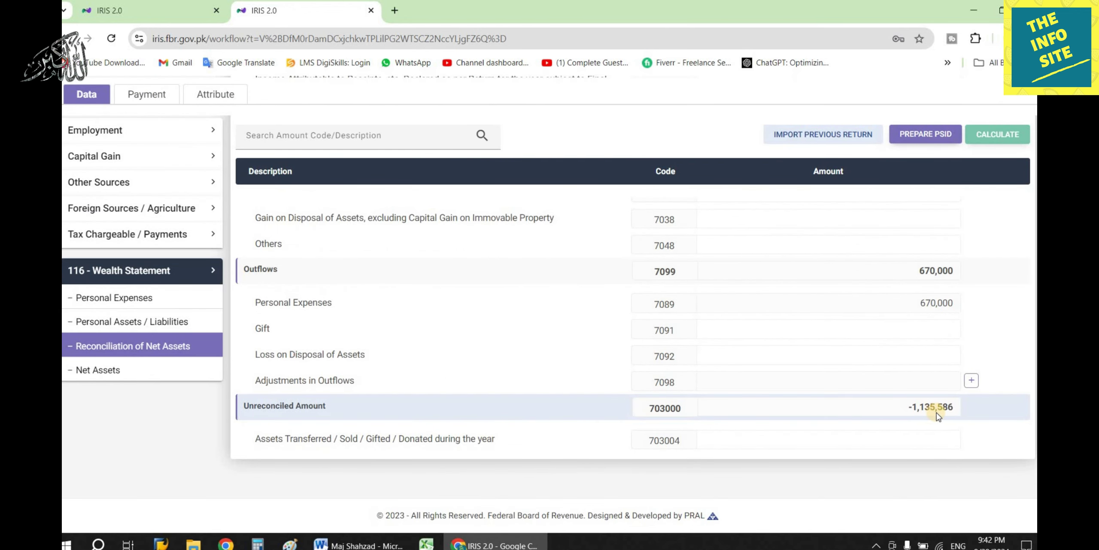
pyautogui.click(395, 538)
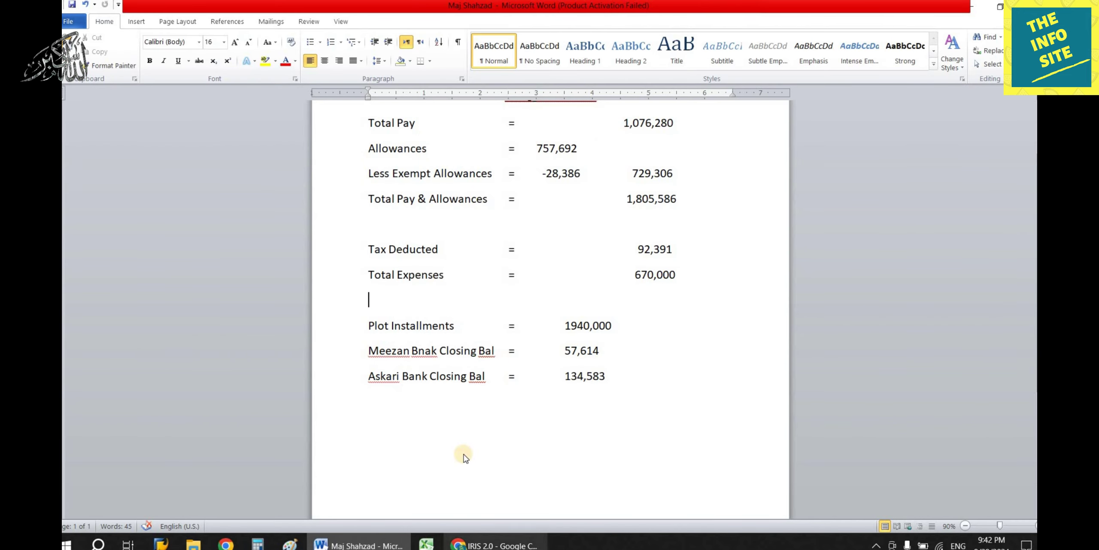
# Change the plot value so the property total becomes 1,940,000.
pyautogui.hotkey('alt', 'Tab')
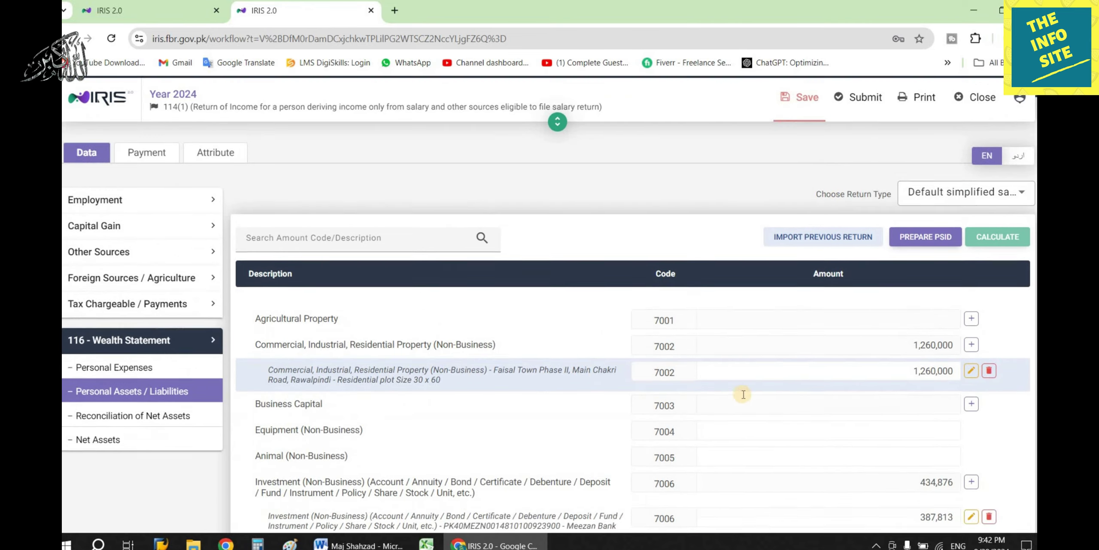
pyautogui.scroll(-3, 503, 257)
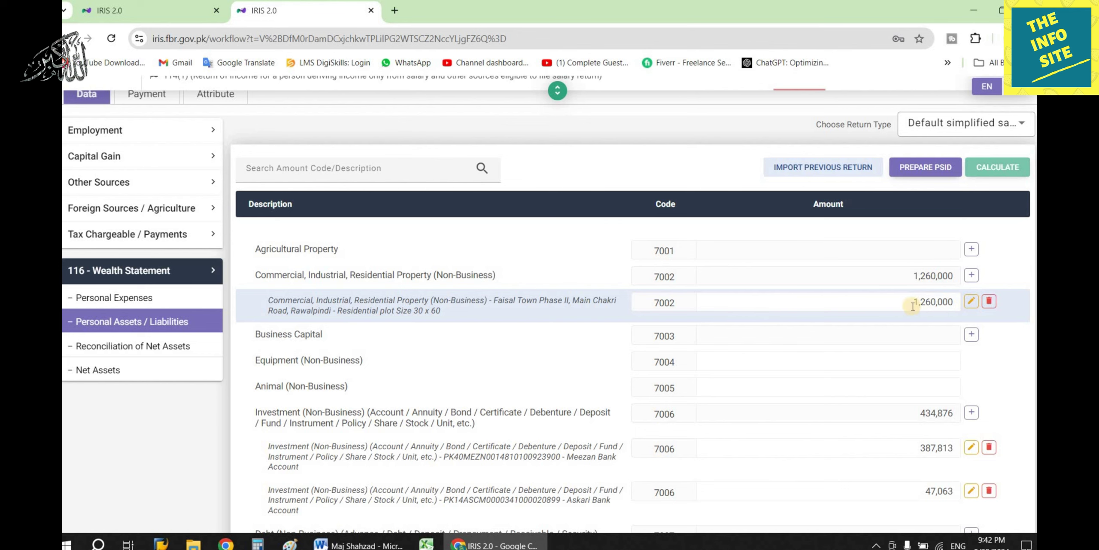
pyautogui.click(360, 544)
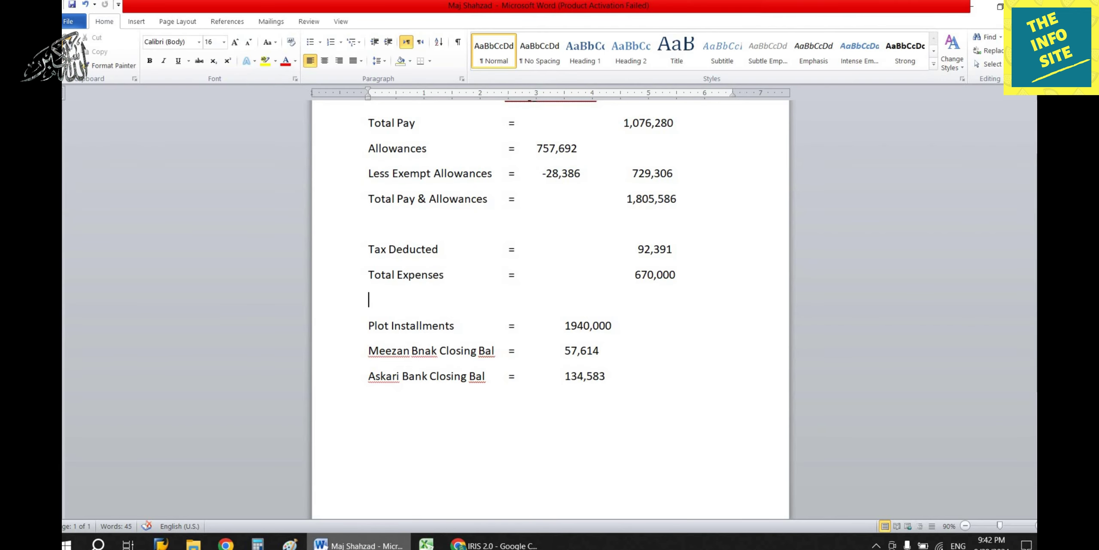
pyautogui.hotkey('alt', 'Tab')
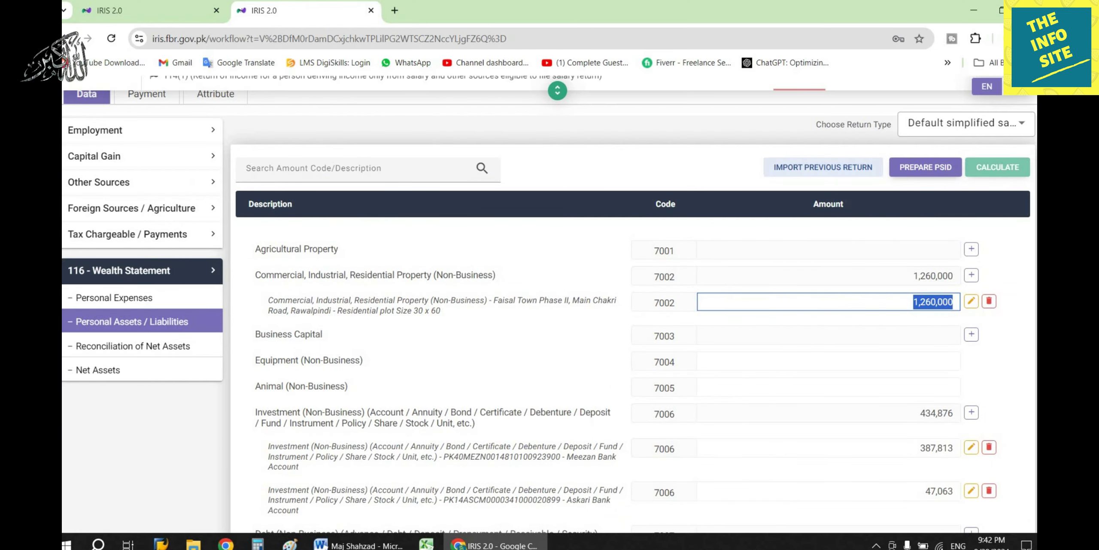
pyautogui.write('194')
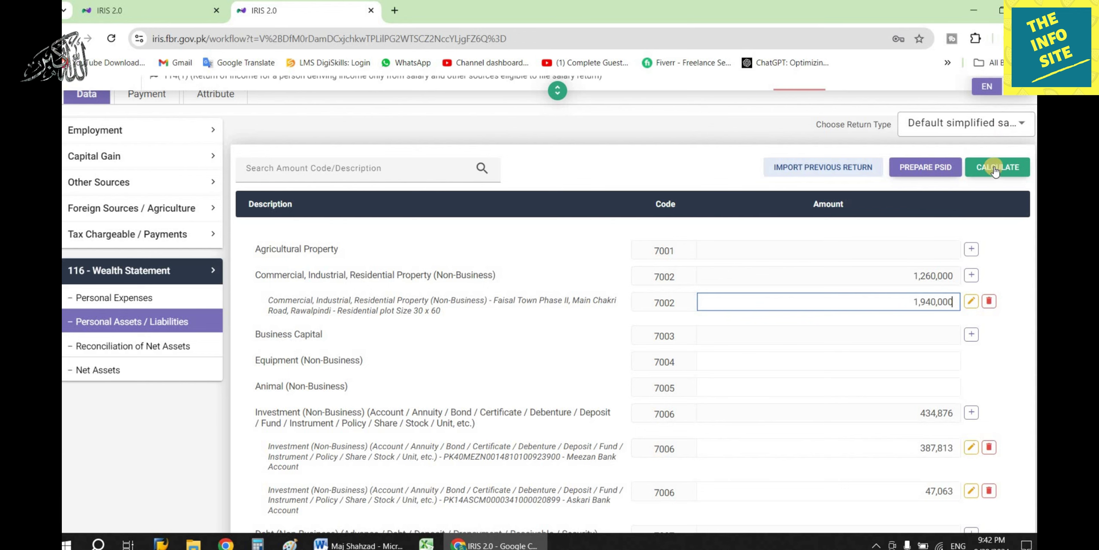
pyautogui.click(777, 253)
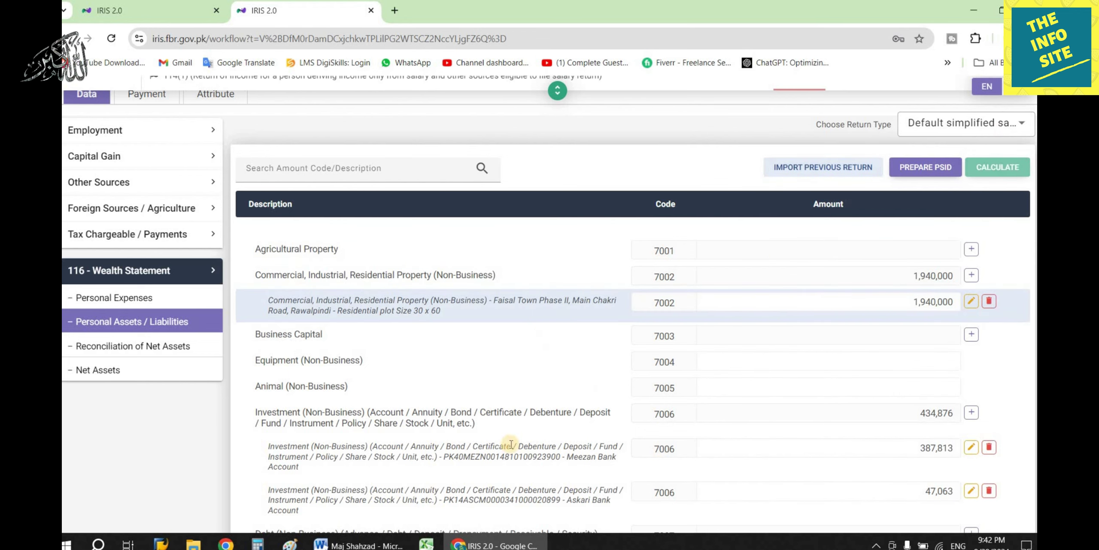
# Correct the misspelling 'Bnak' to 'Bank' in the Word notes.
pyautogui.hotkey('alt', 'Tab')
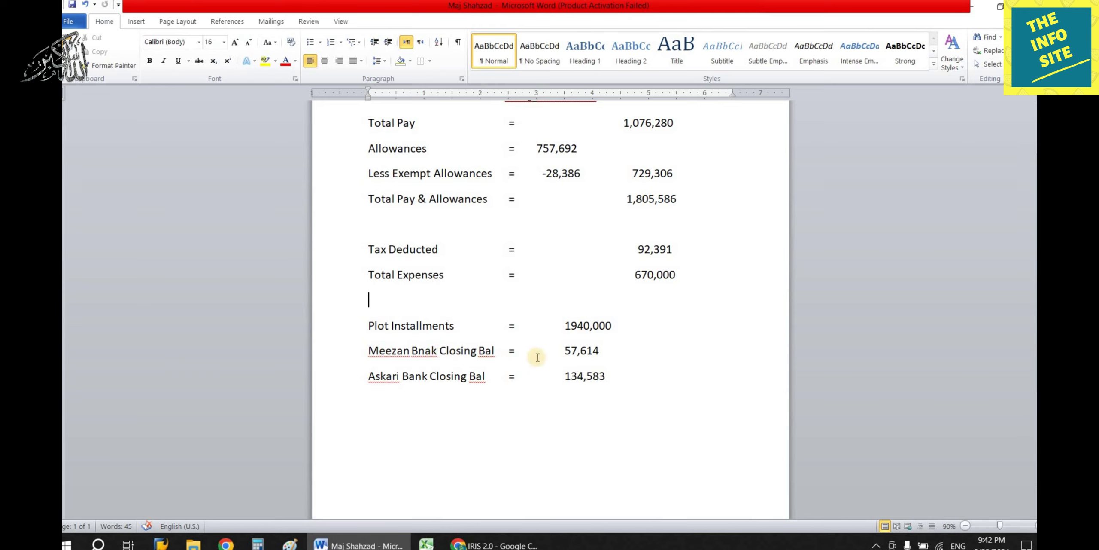
pyautogui.click(430, 353)
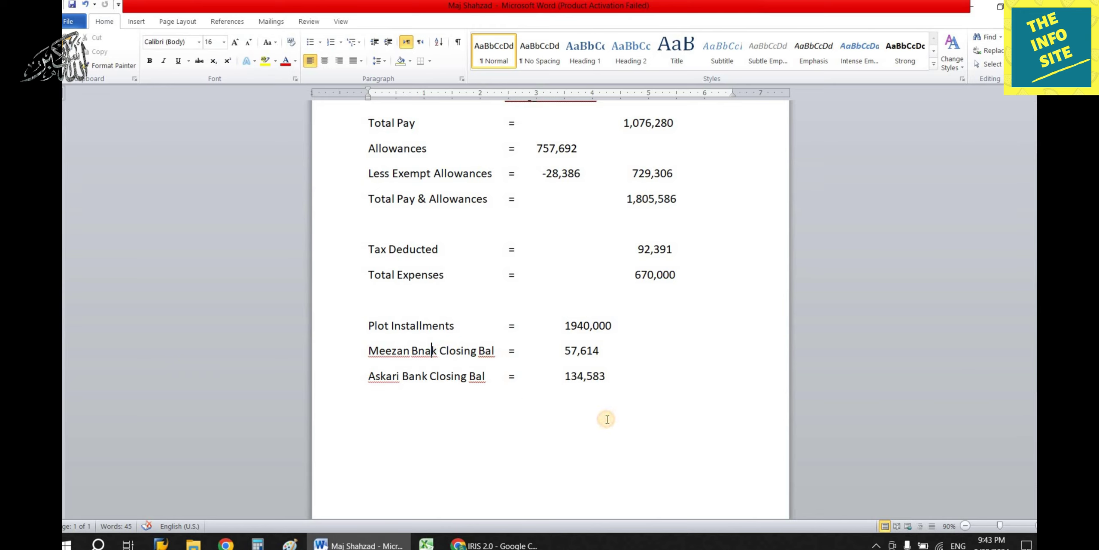
pyautogui.press('BackSpace')
pyautogui.press('BackSpace')
pyautogui.write('an')
# Set the Meezan Bank account balance to 57,614.
pyautogui.click(494, 544)
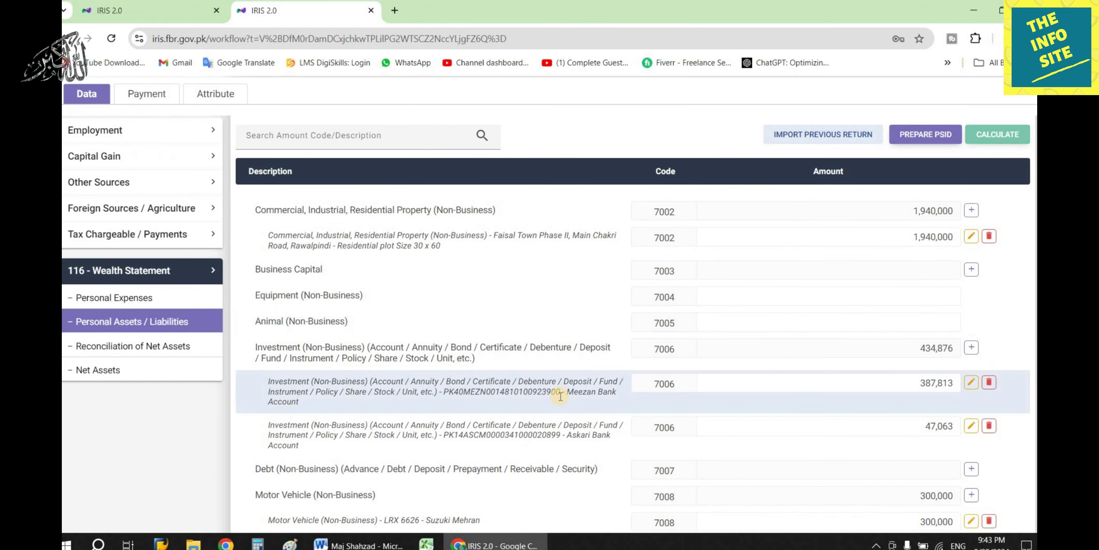
pyautogui.click(891, 385)
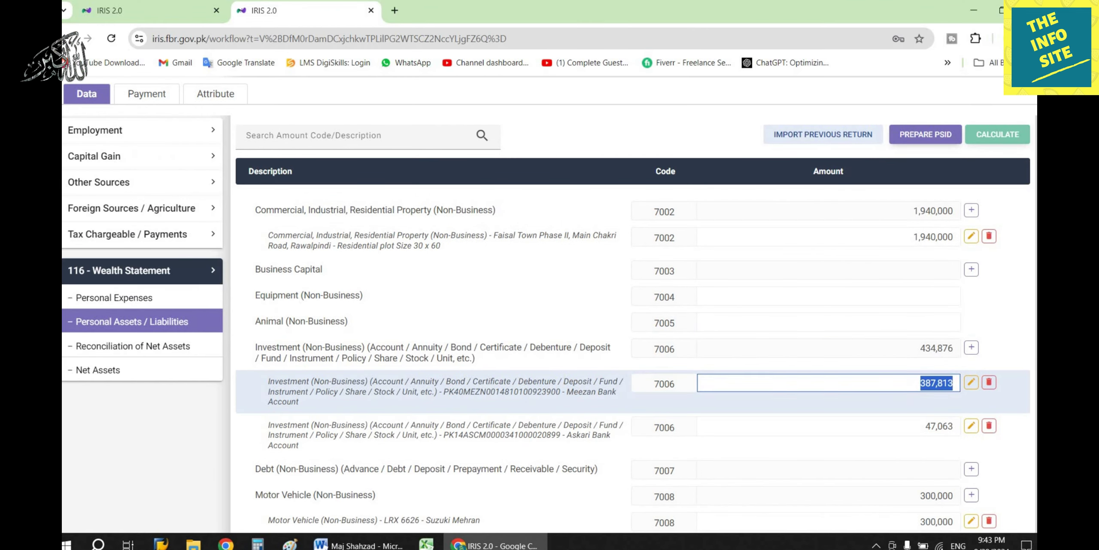
pyautogui.write('57,614')
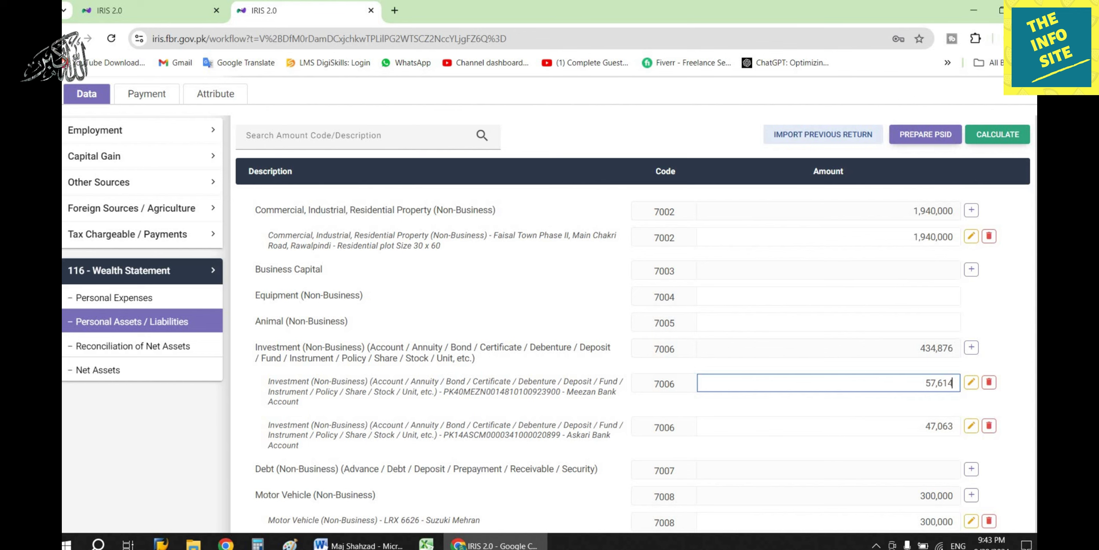
pyautogui.click(834, 354)
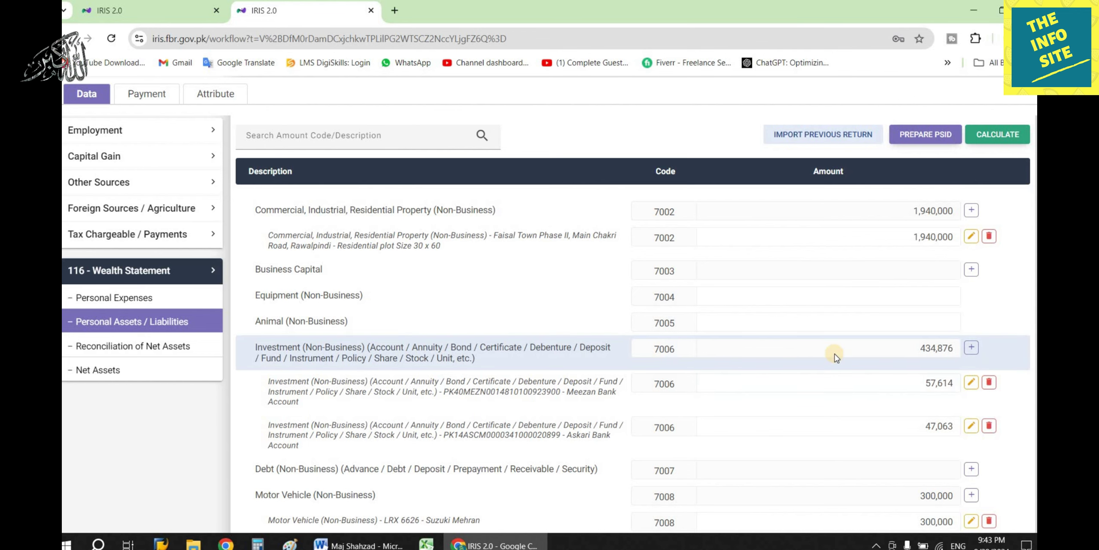
# Paste the Askari Bank balance of 134,583 and recalculate, totalling 192,197 under 7006.
pyautogui.click(362, 537)
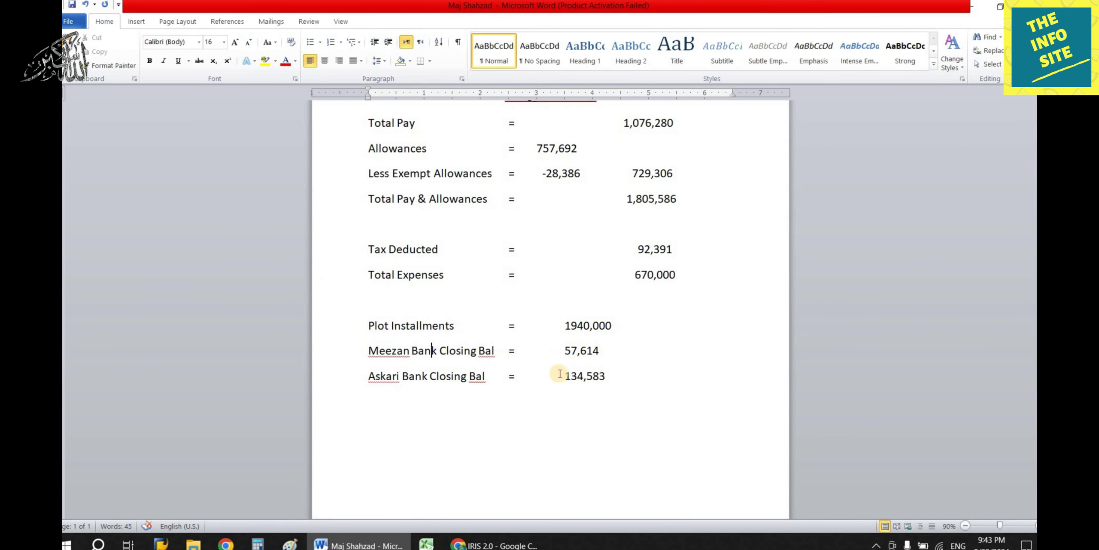
pyautogui.moveTo(566, 374); pyautogui.dragTo(606, 376)
pyautogui.hotkey('ctrl', 'c')
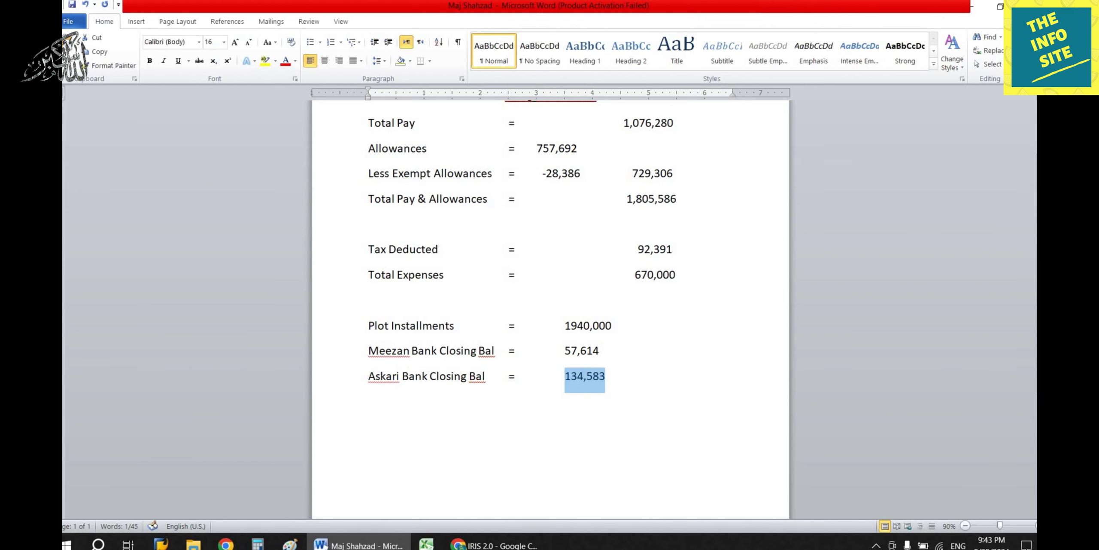
pyautogui.hotkey('alt', 'Tab')
pyautogui.click(971, 425)
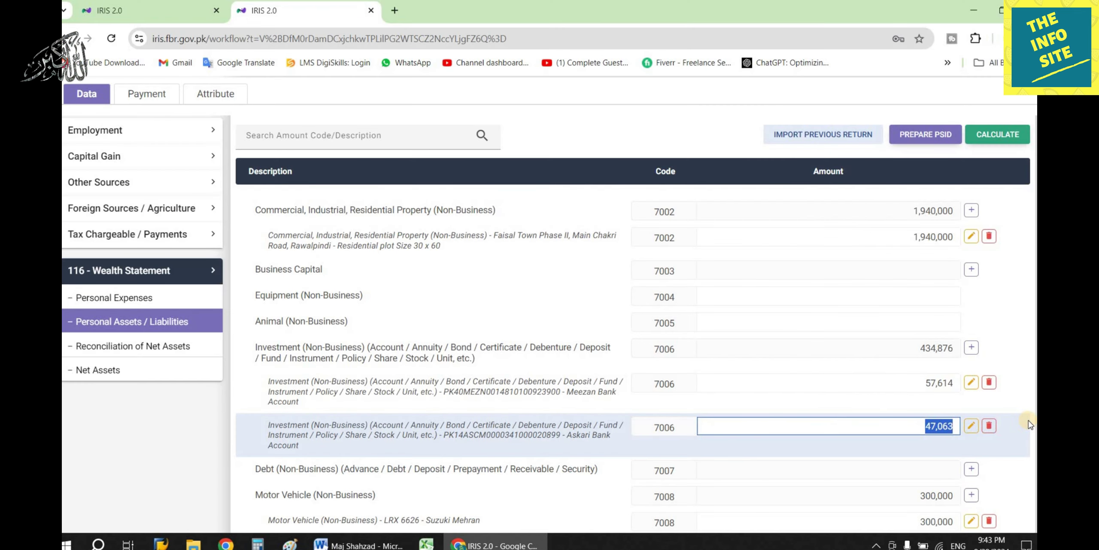
pyautogui.hotkey('ctrl', 'v')
pyautogui.click(997, 135)
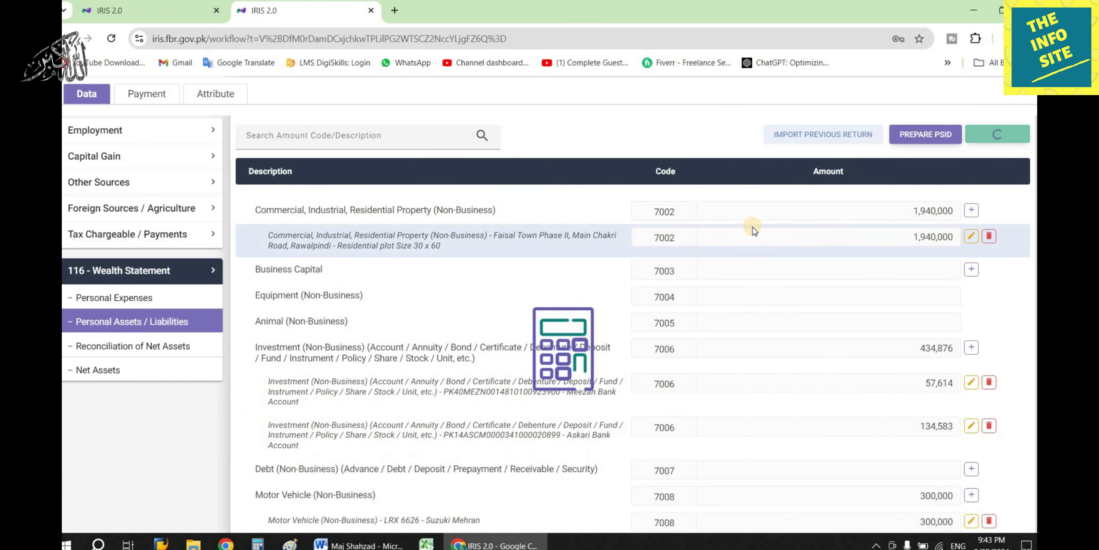
pyautogui.scroll(-3, 796, 360)
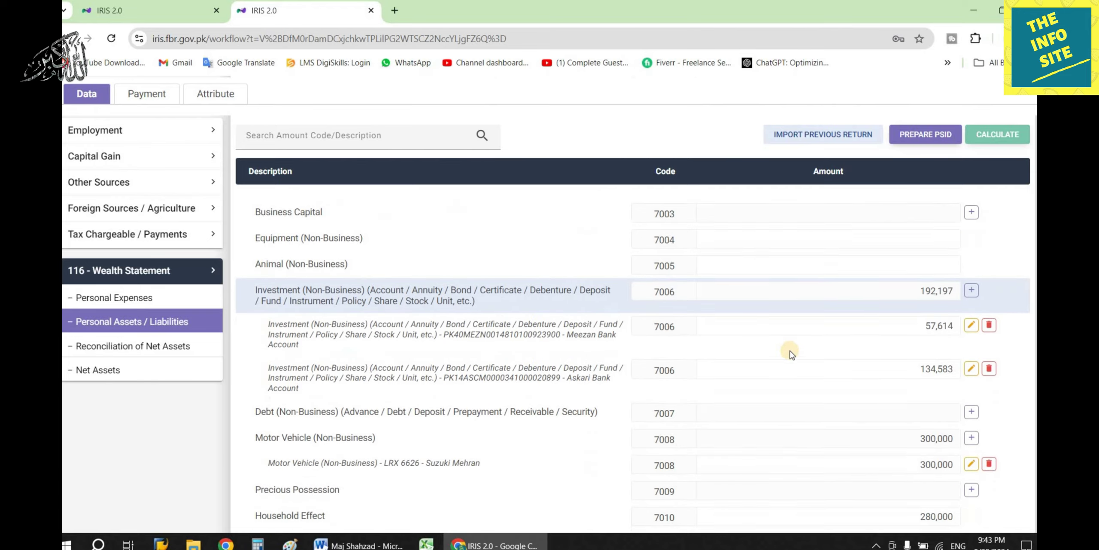
pyautogui.scroll(-2, 786, 361)
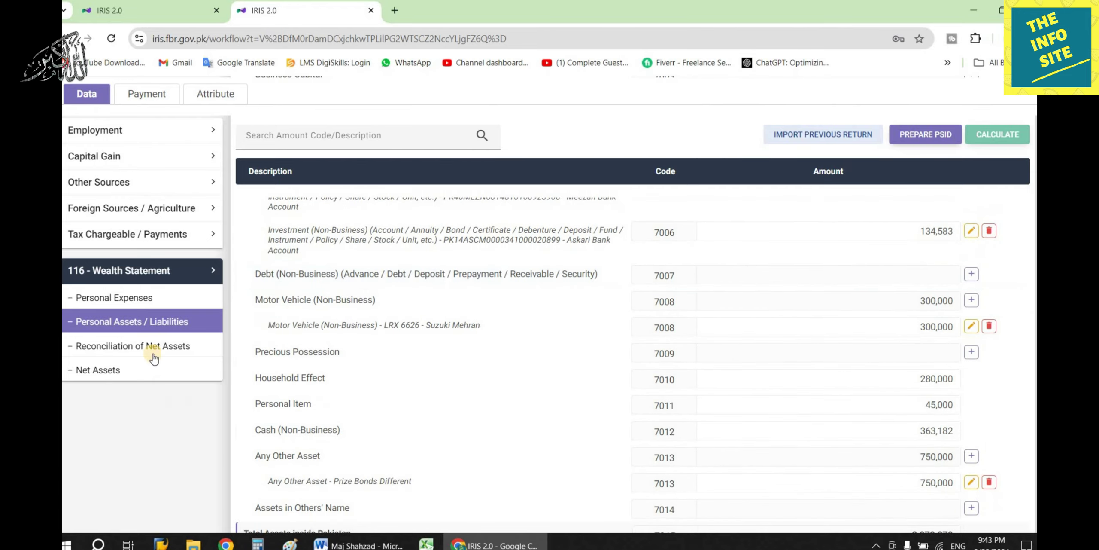
pyautogui.scroll(-10, 775, 371)
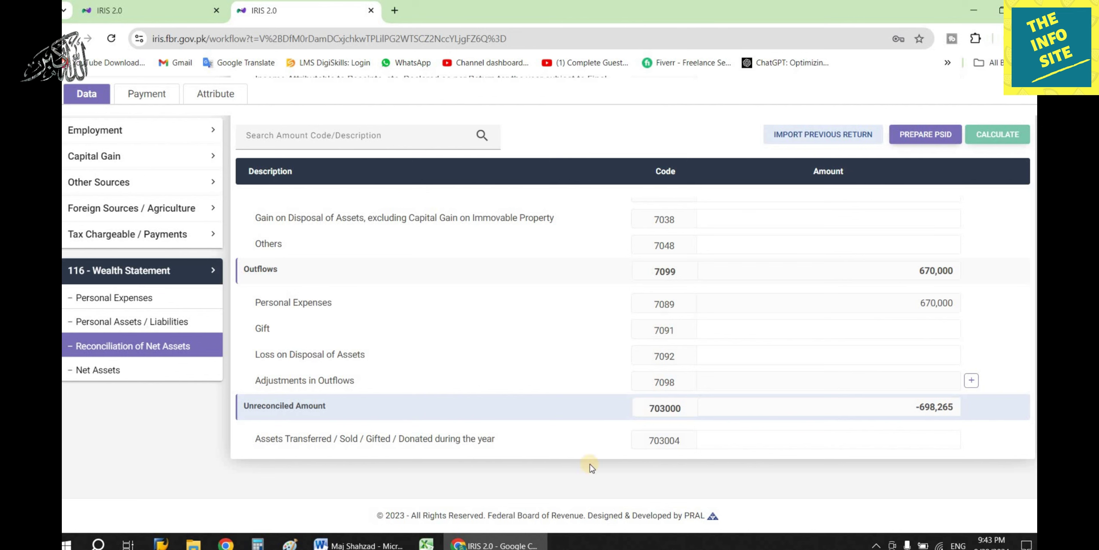
pyautogui.hotkey('alt', 'Tab')
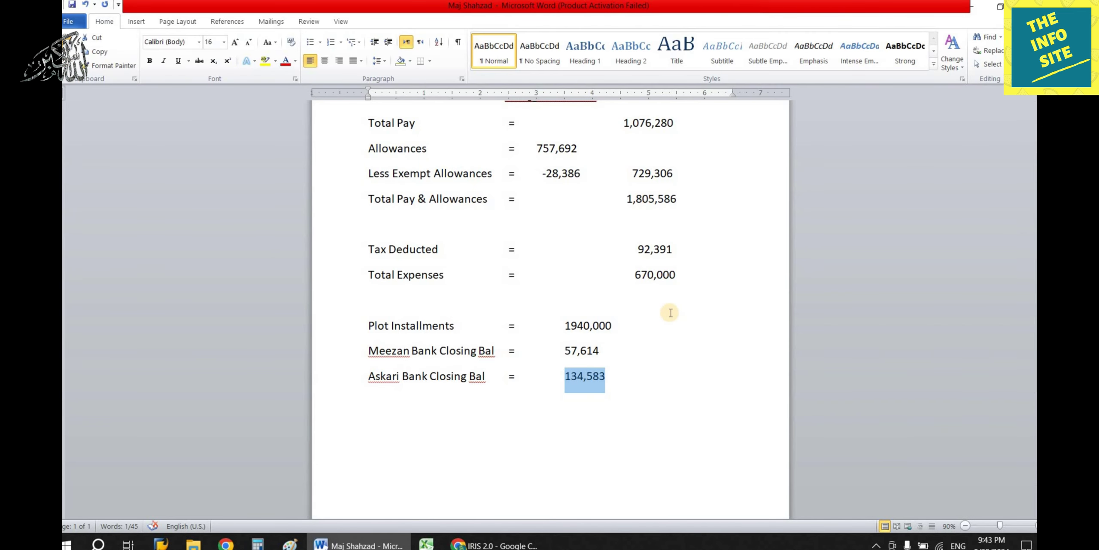
pyautogui.scroll(1, 670, 344)
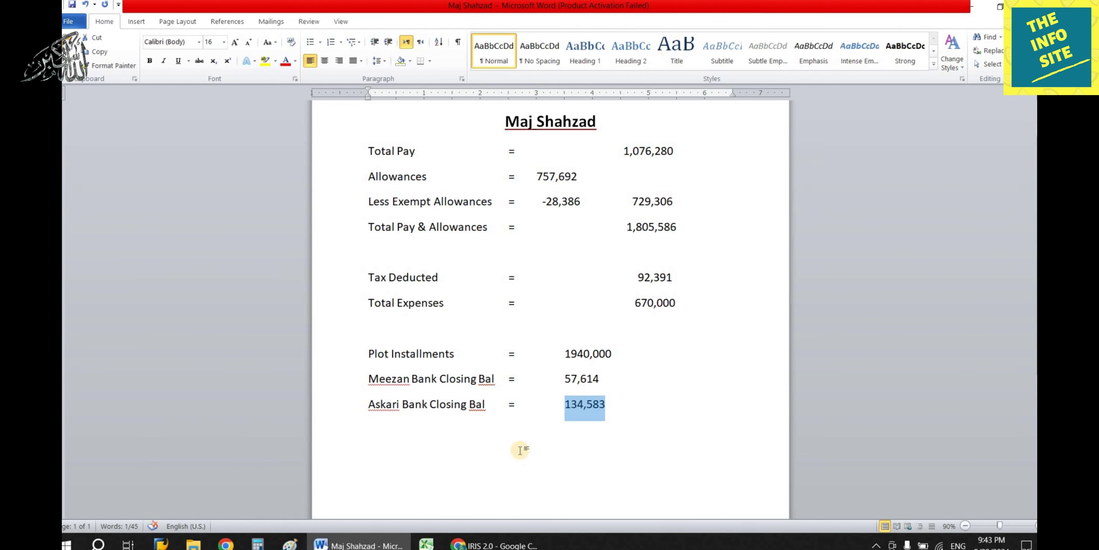
pyautogui.click(366, 544)
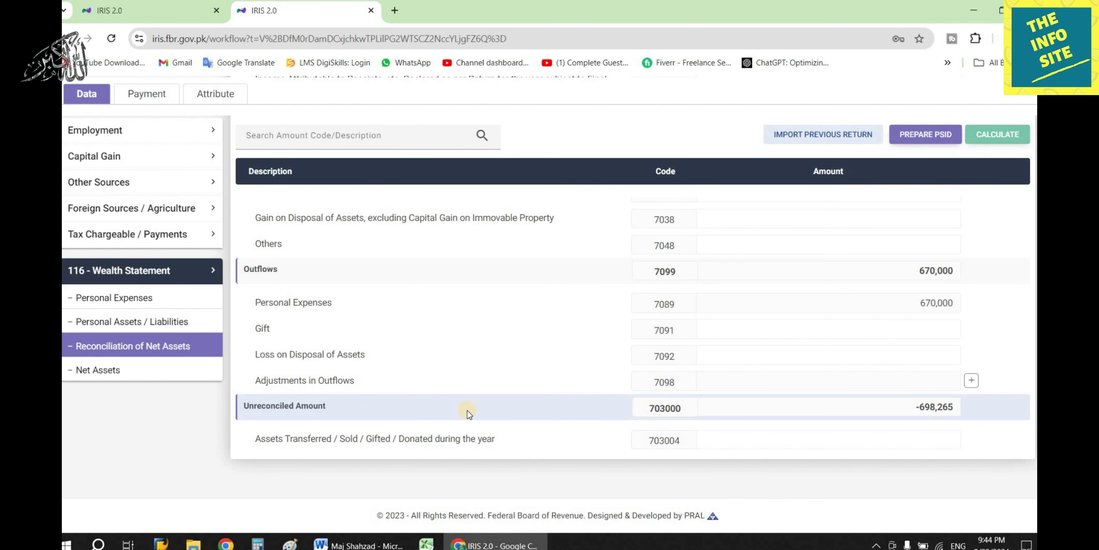
pyautogui.scroll(-5, 432, 361)
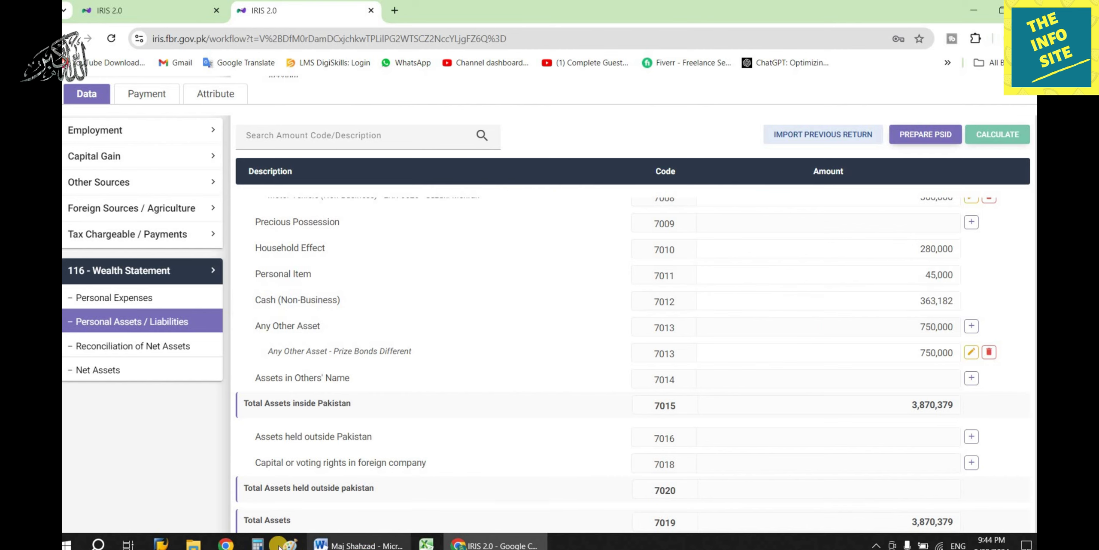
# Add 363,182 and 698,265 in Calculator and copy the 1,061,447 result.
pyautogui.press('XF86Calculator')
pyautogui.write('3')
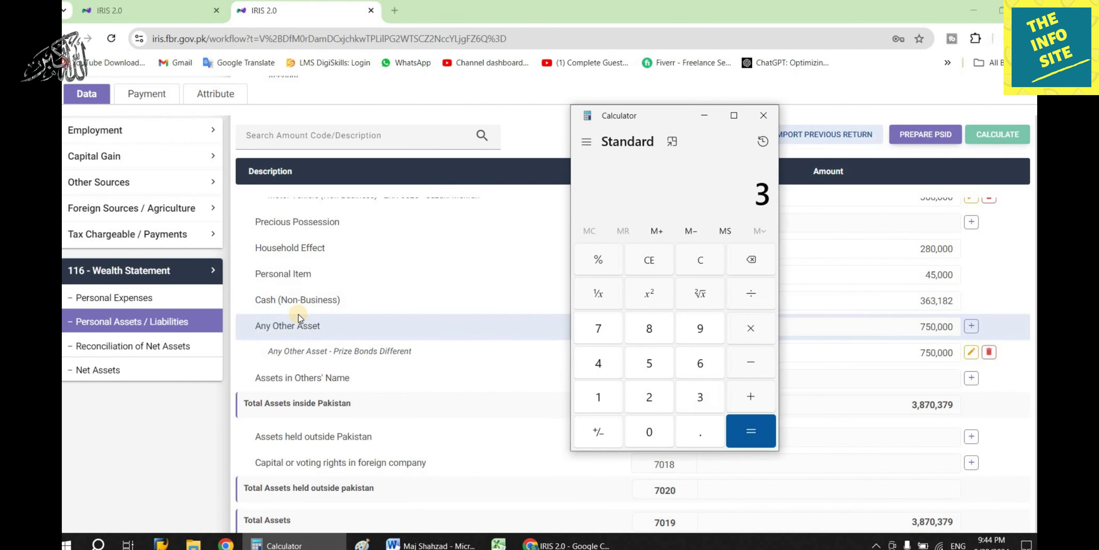
pyautogui.write('63182 +')
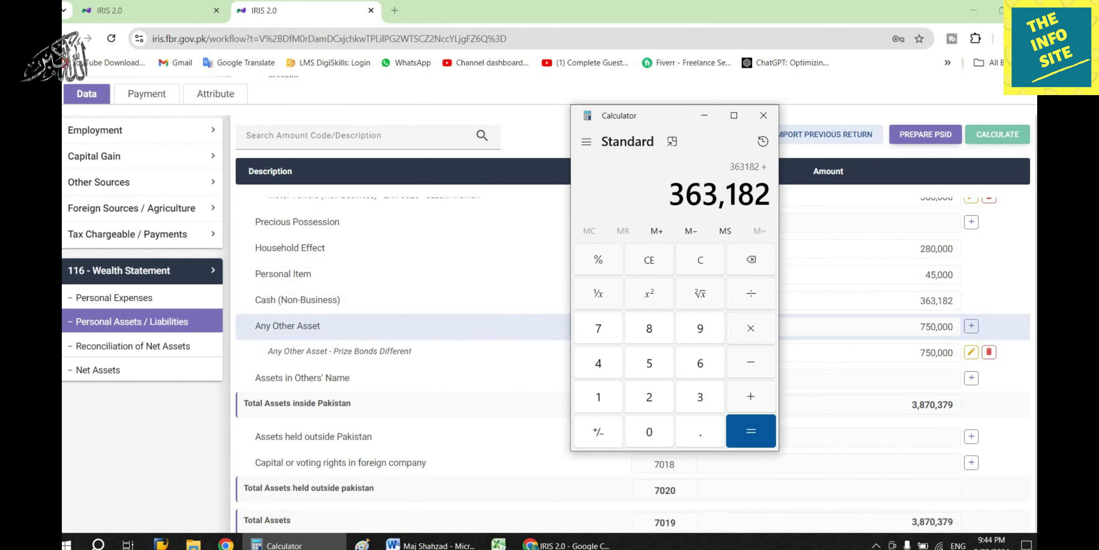
pyautogui.click(133, 345)
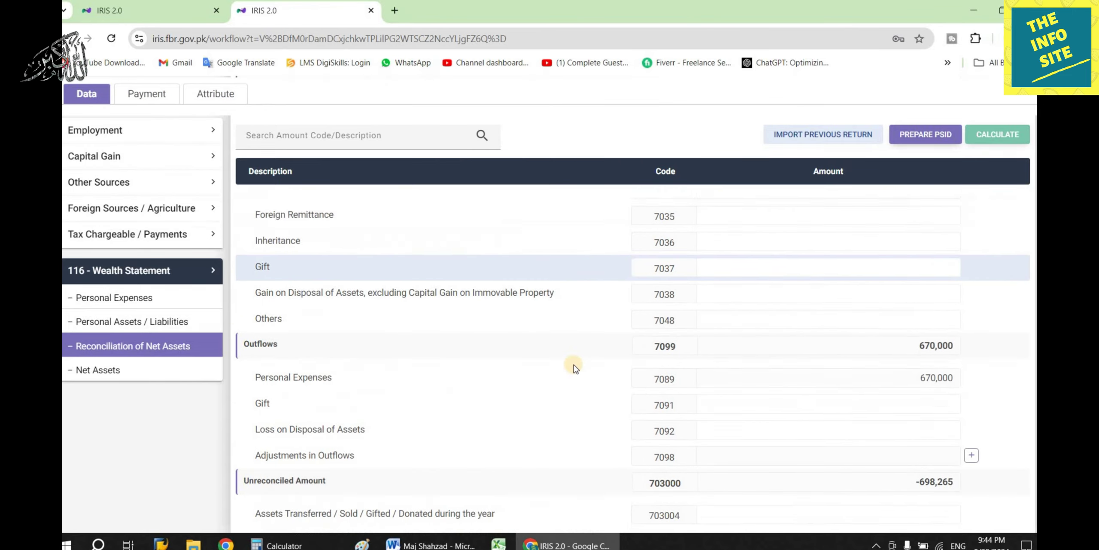
pyautogui.click(283, 544)
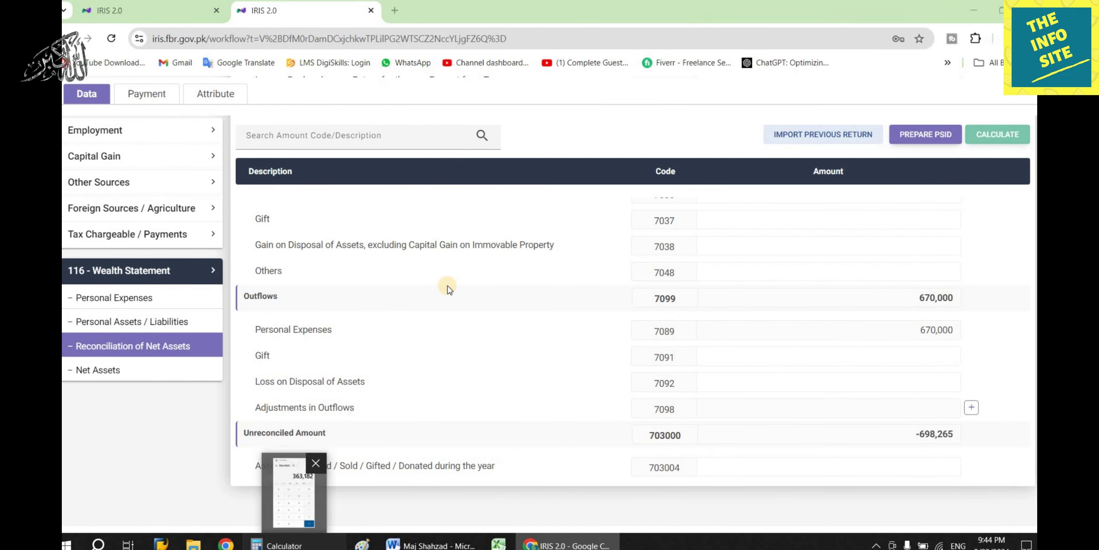
pyautogui.write('698265')
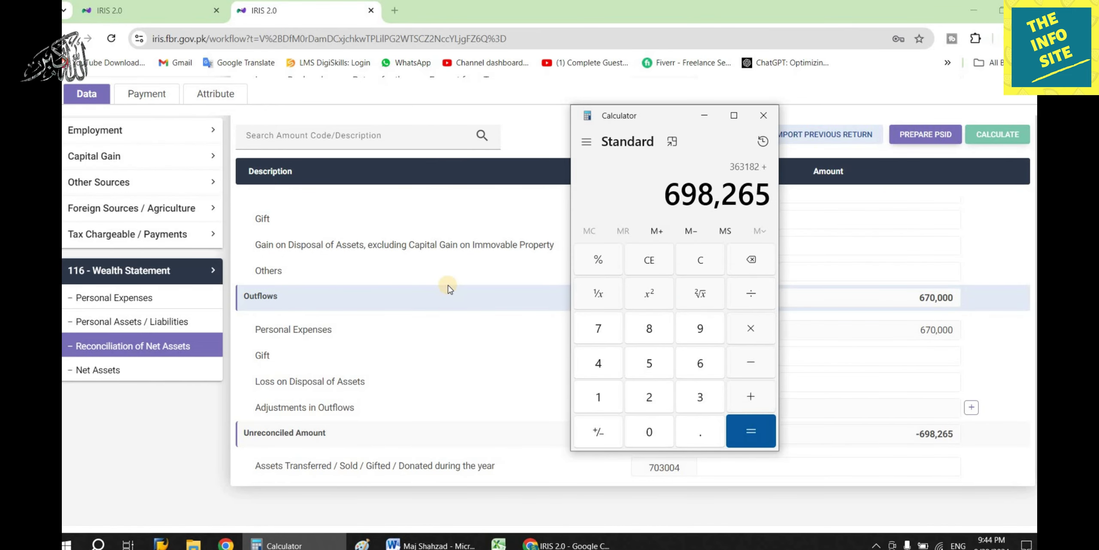
pyautogui.press('Return')
pyautogui.moveTo(646, 193); pyautogui.dragTo(767, 187)
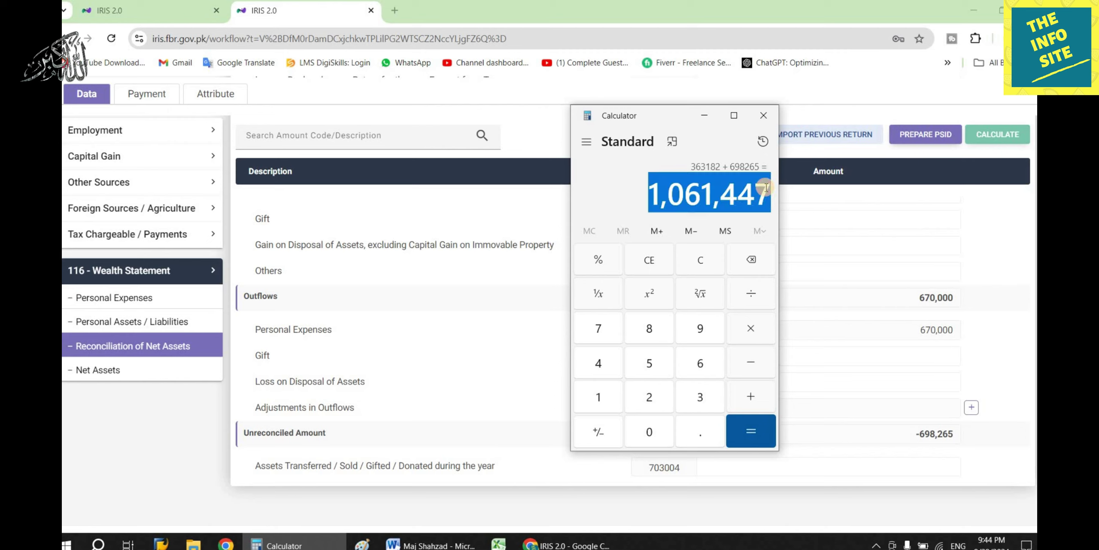
pyautogui.click(763, 115)
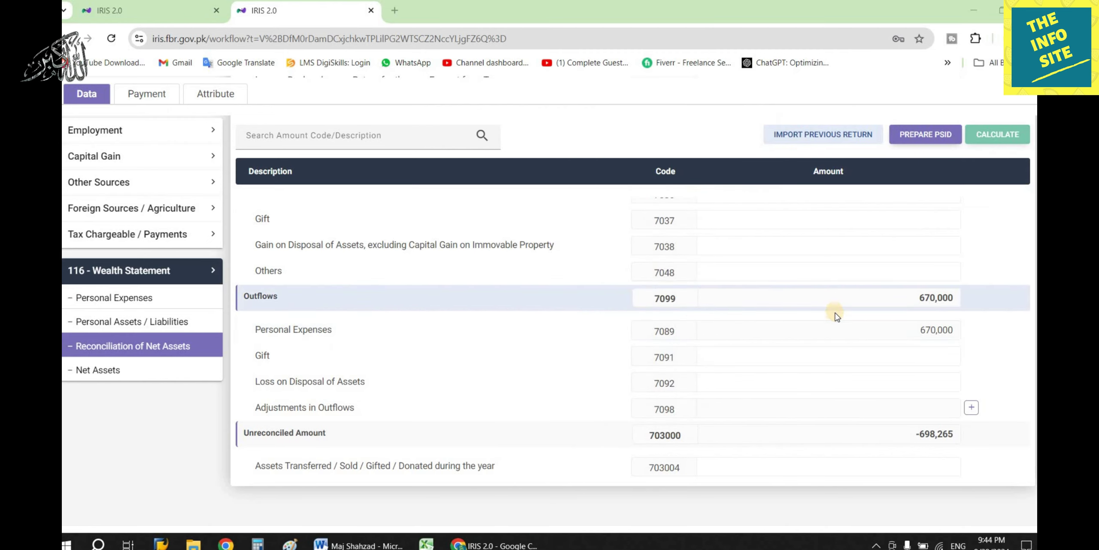
# Set Cash (Non-Business) 7012 to 1,061,447 and recalculate, bringing the unreconciled amount to 0.
pyautogui.click(163, 322)
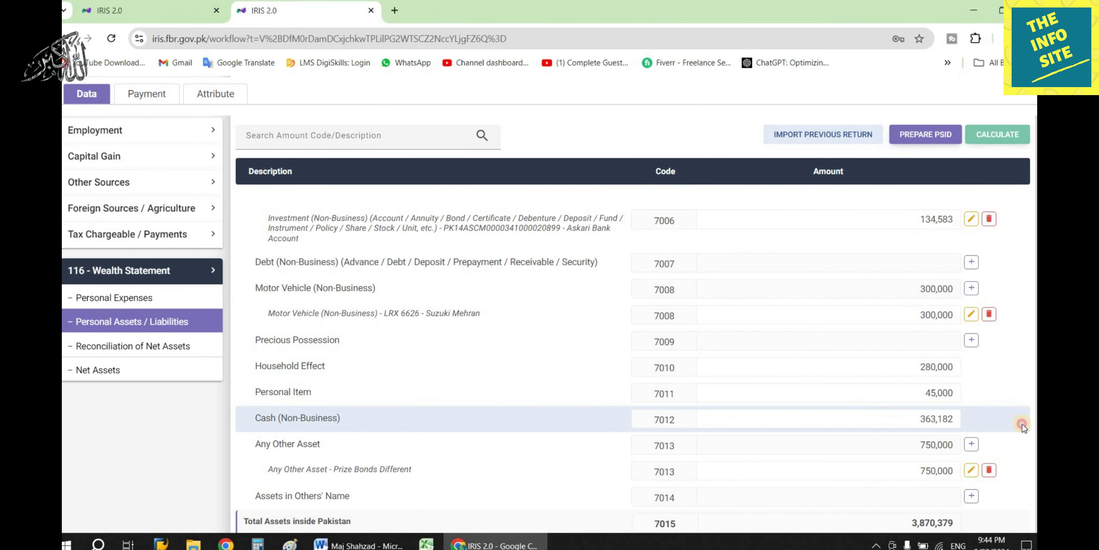
pyautogui.click(1026, 425)
pyautogui.click(997, 134)
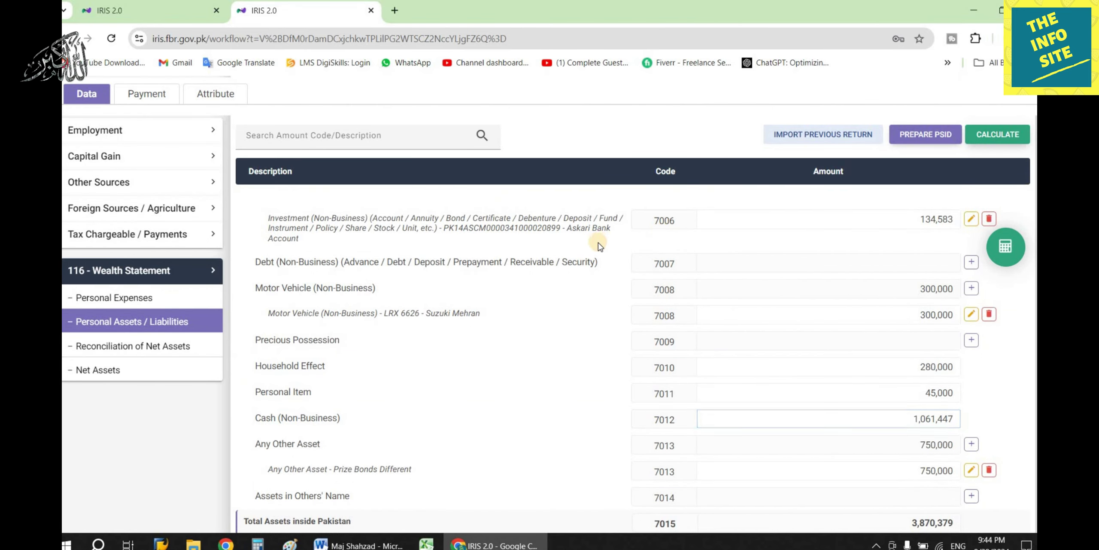
pyautogui.click(133, 346)
# Confirm the unreconciled amount is 0 and save the 2024 return.
pyautogui.scroll(10, 649, 343)
pyautogui.scroll(-10, 649, 344)
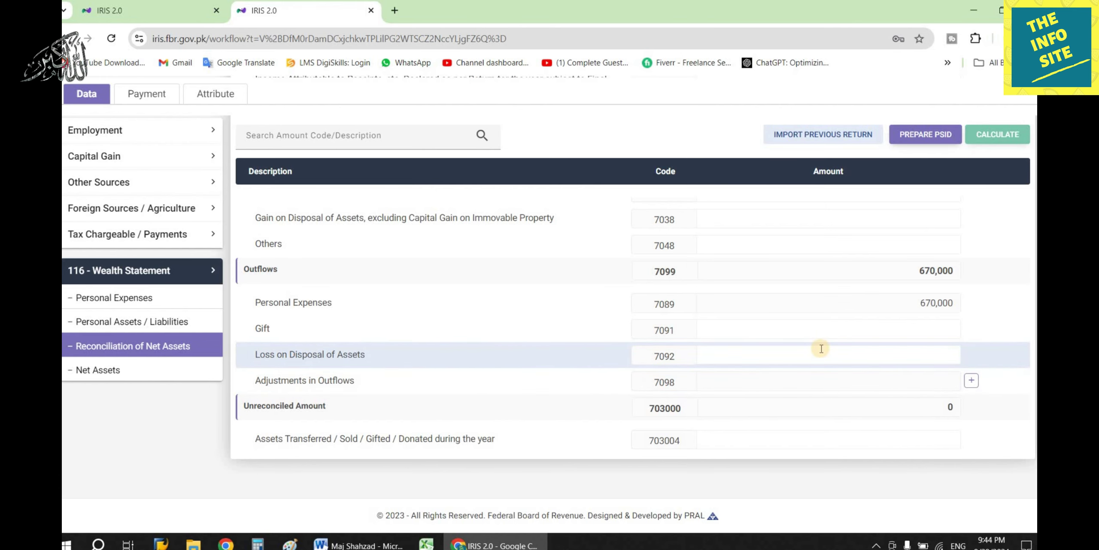
pyautogui.scroll(8, 820, 349)
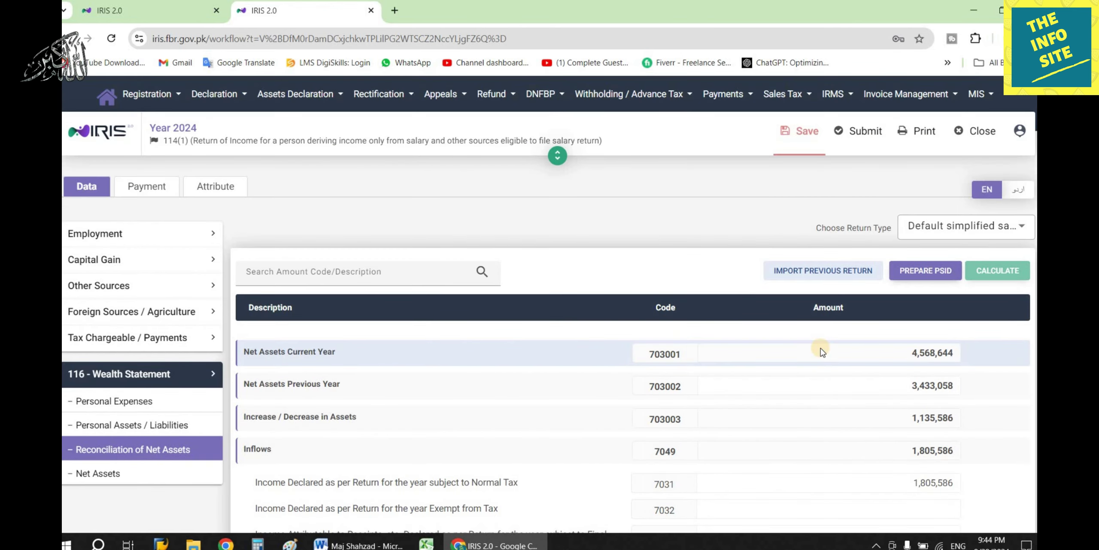
pyautogui.click(799, 131)
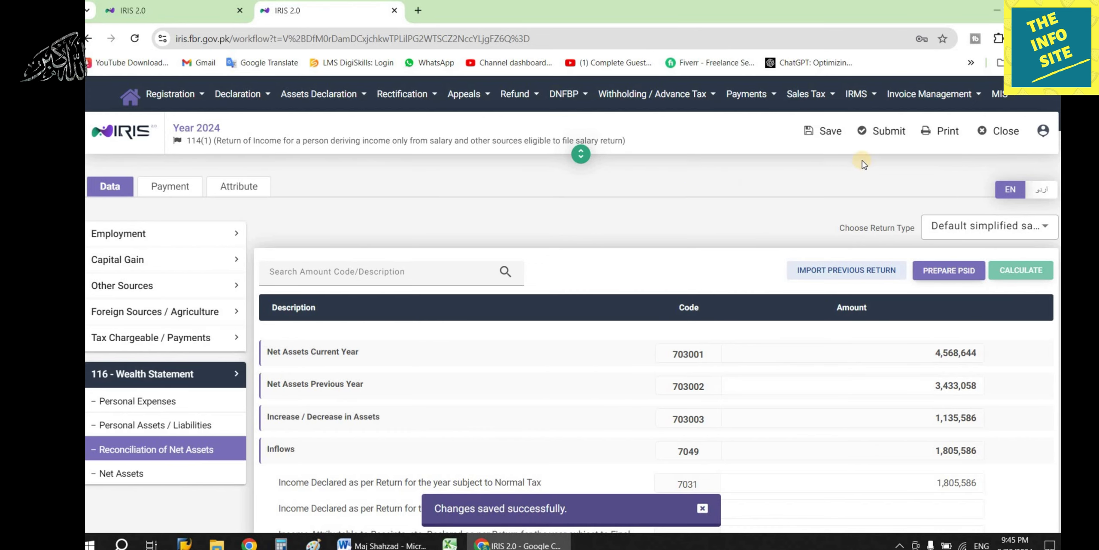
# Submit the return, entering the 4-digit PIN in the declaration.
pyautogui.click(878, 139)
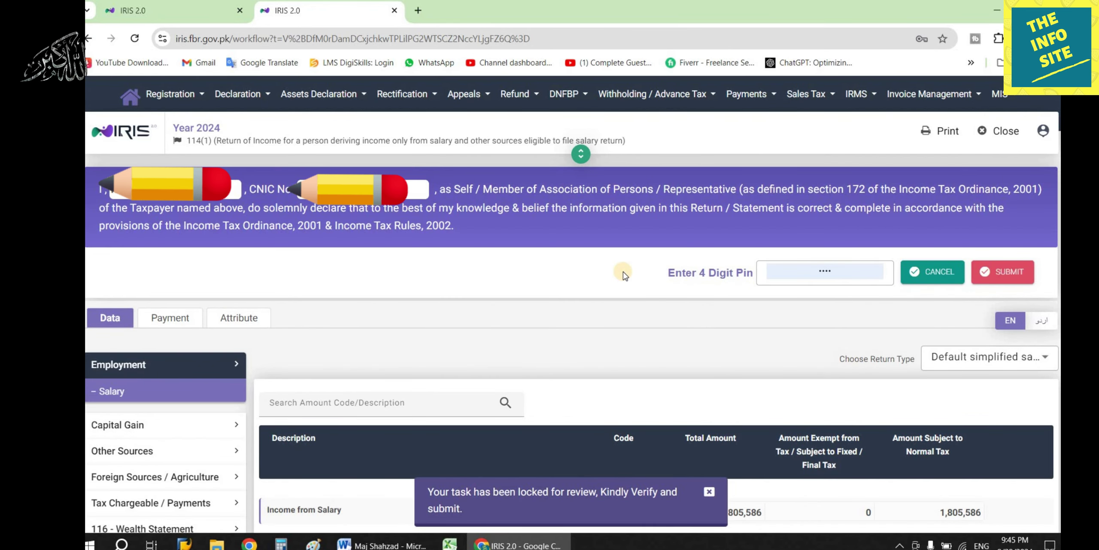
pyautogui.click(670, 272)
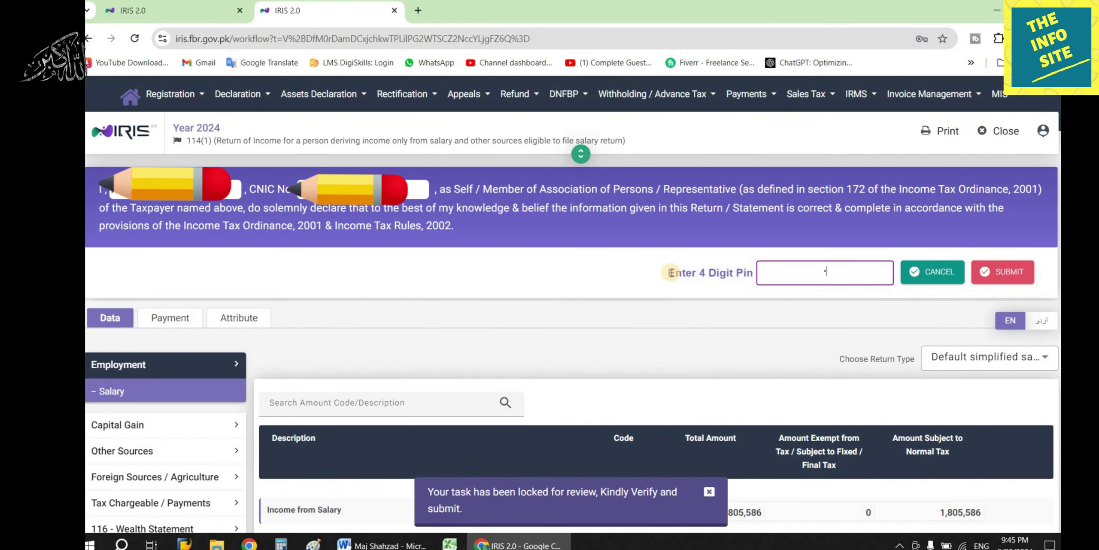
pyautogui.click(1005, 271)
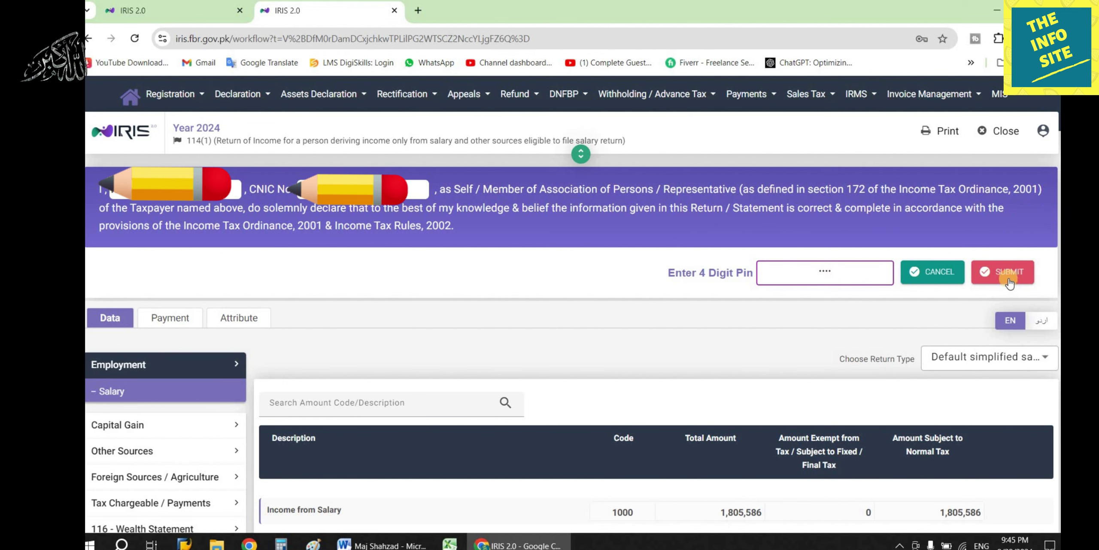